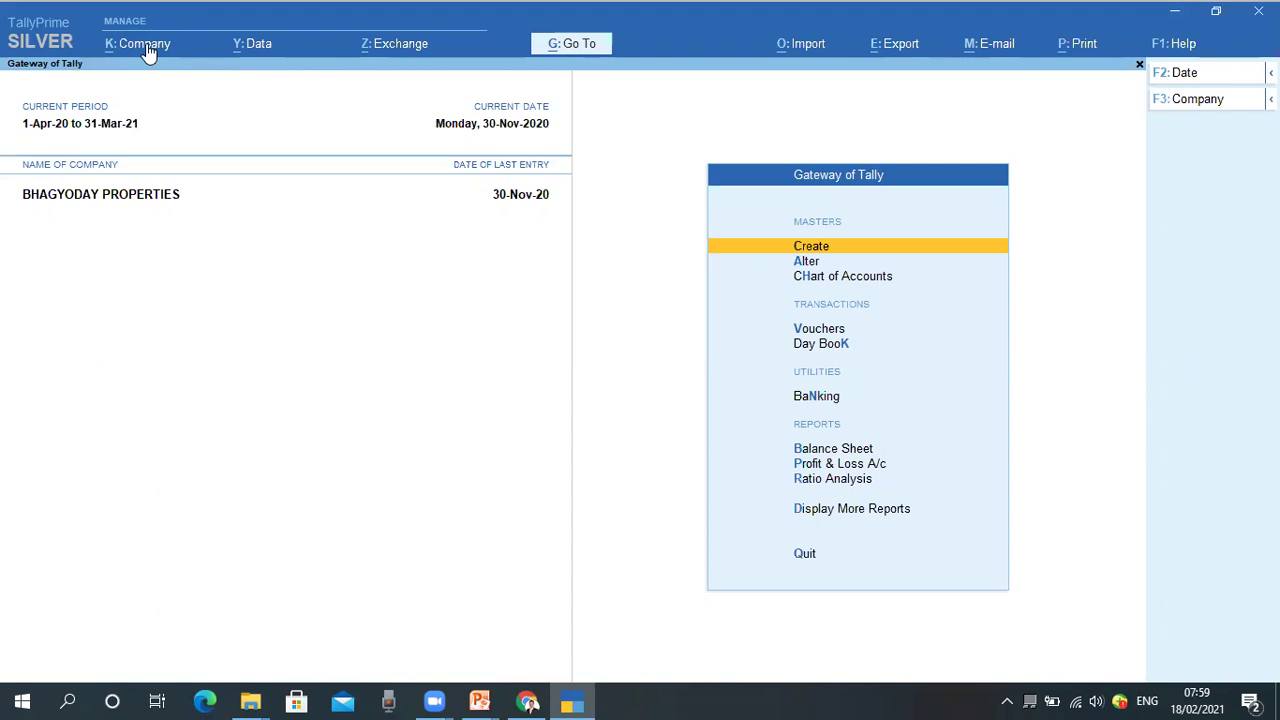
Choose Create from the K: Company menu to begin a new company.
click(148, 53)
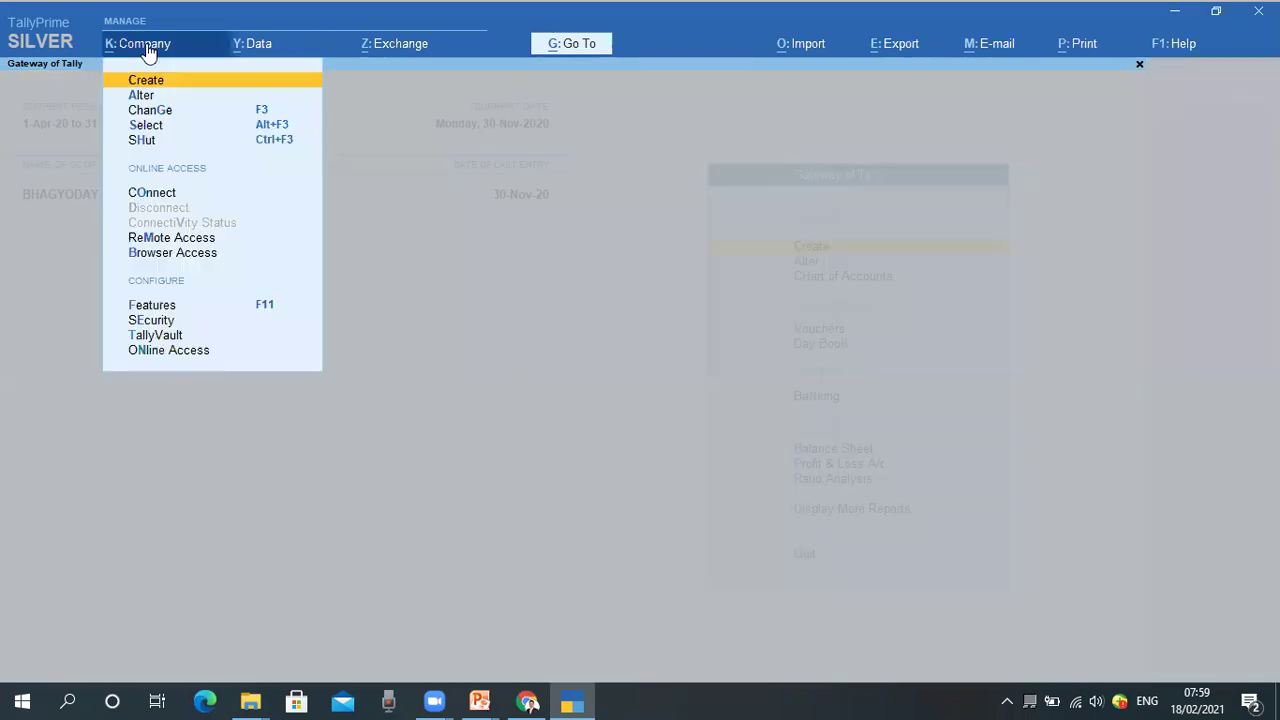
key(Down)
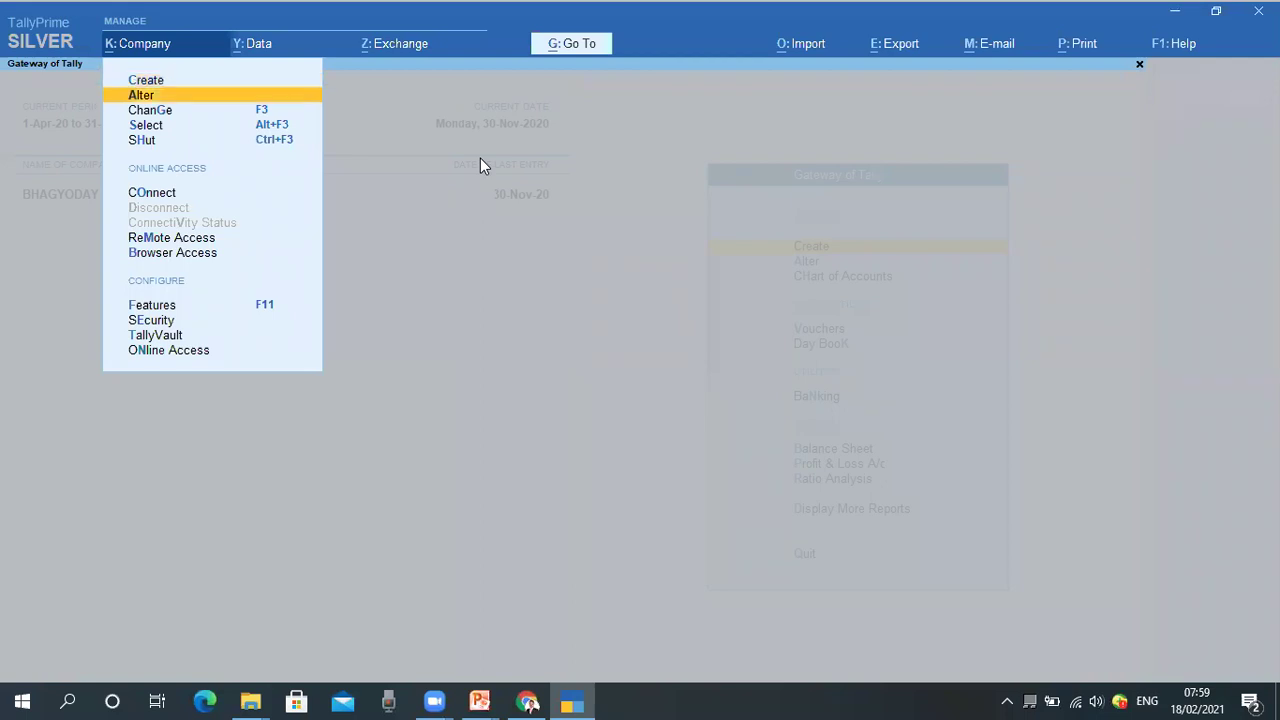
key(Down)
key(Down)
key(Up)
key(Up)
key(Up)
key(Down)
key(Down)
key(Down)
key(Down)
key(Up)
key(Down)
key(Up)
key(Up)
key(Up)
key(Up)
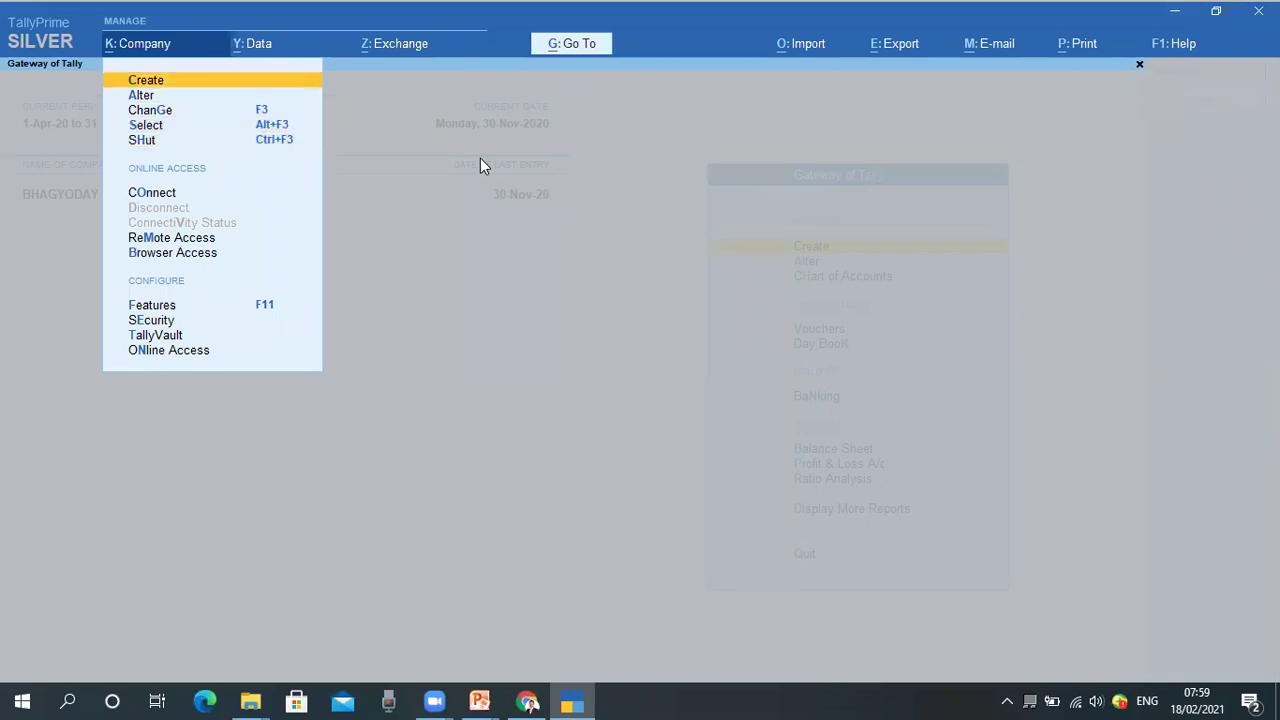
key(Return)
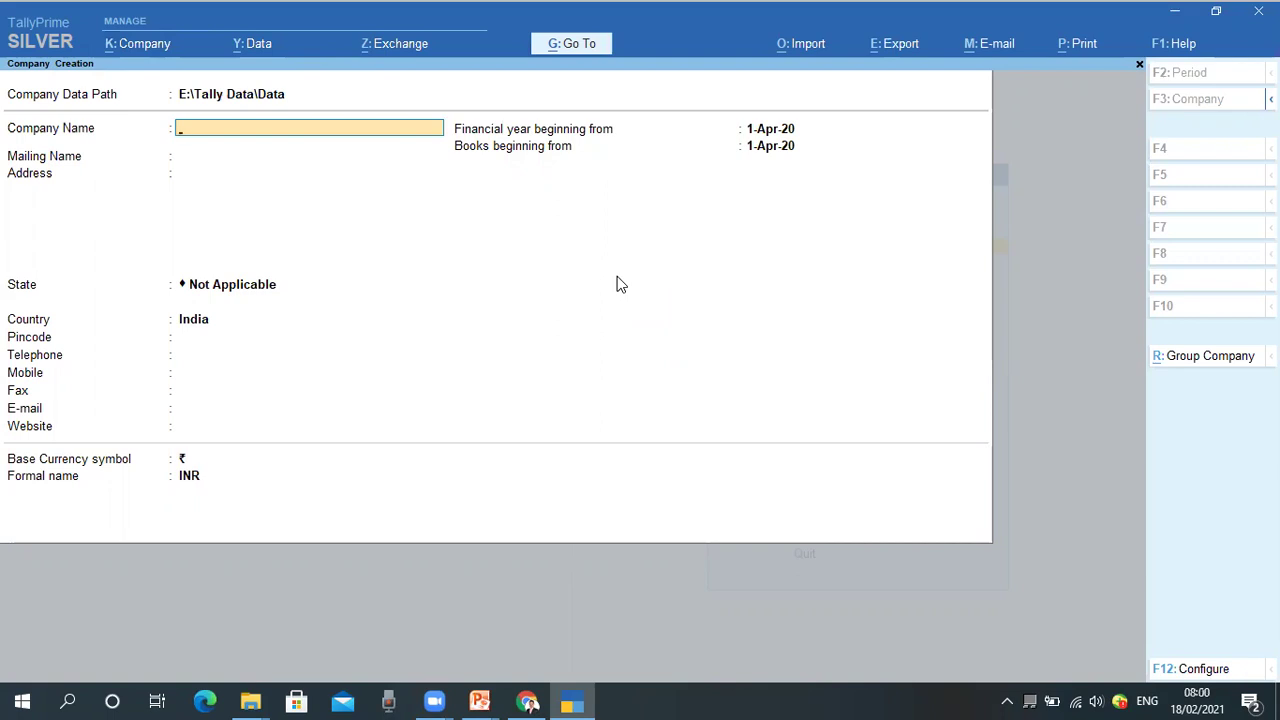
Enter 'Infowide Learning' as company and mailing name, with Pune as the address.
text(Infowide Learning)
key(Return)
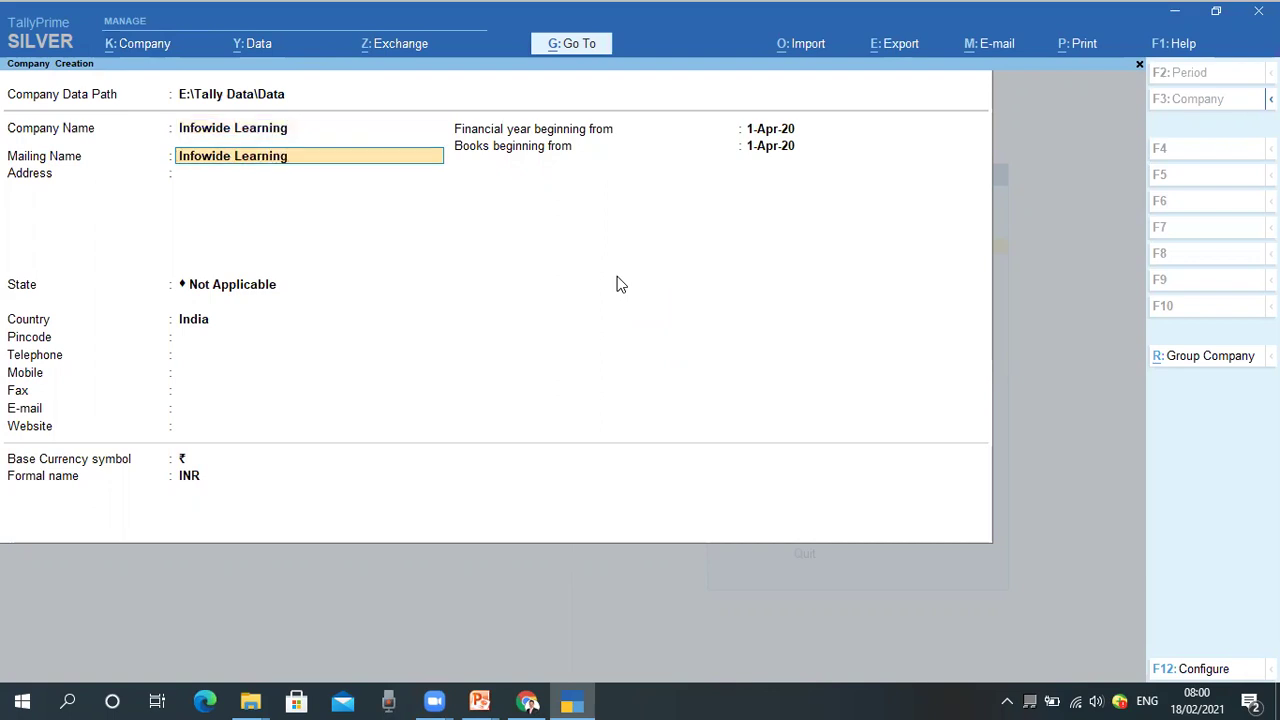
key(Return)
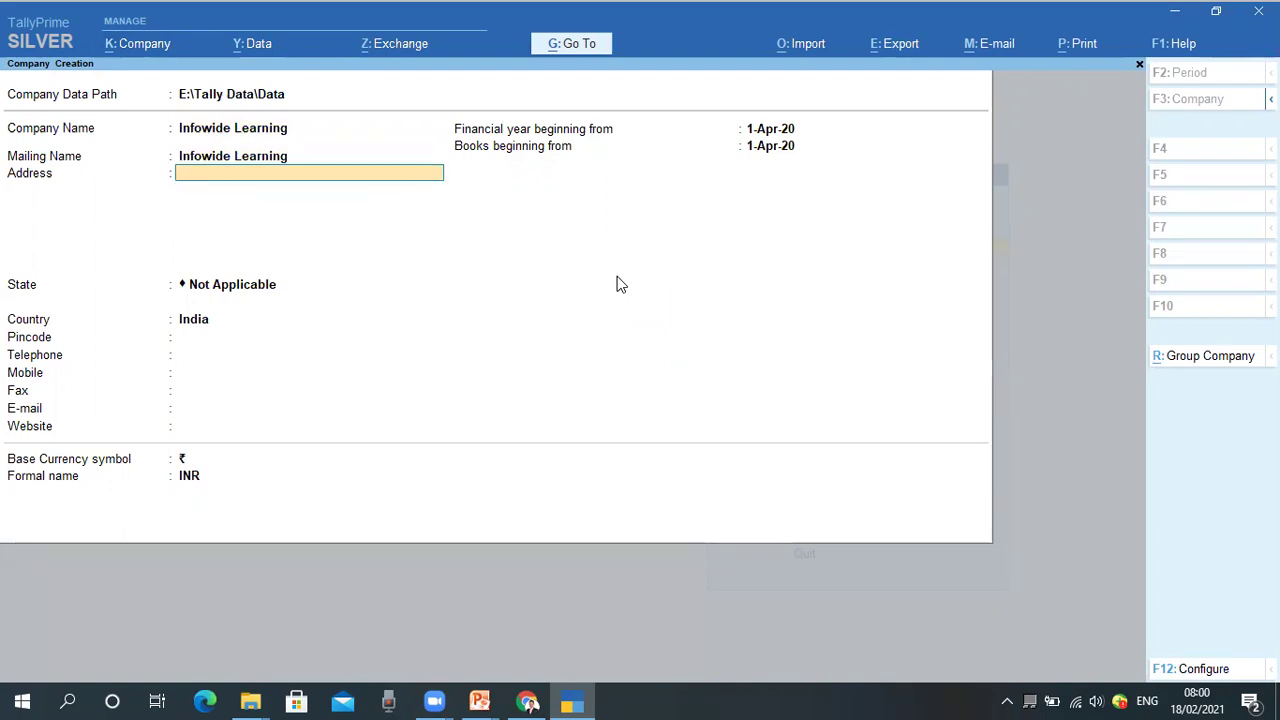
text(Pune)
key(Return)
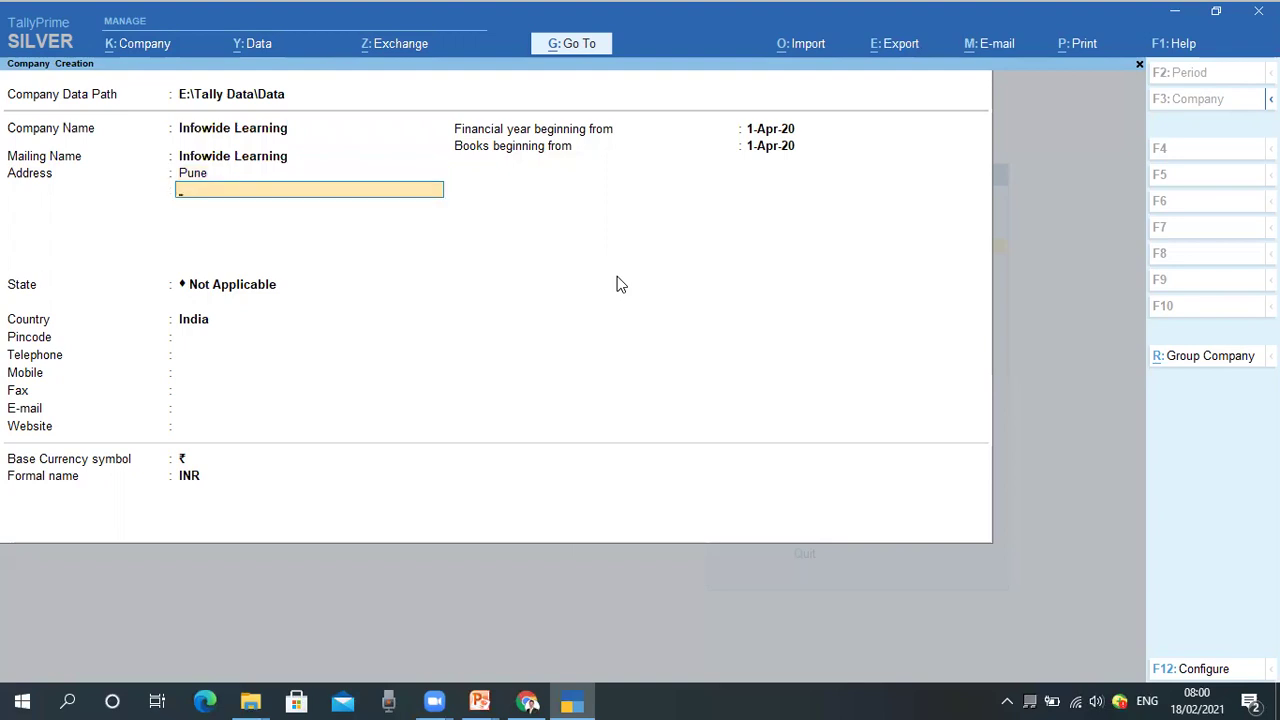
key(Return)
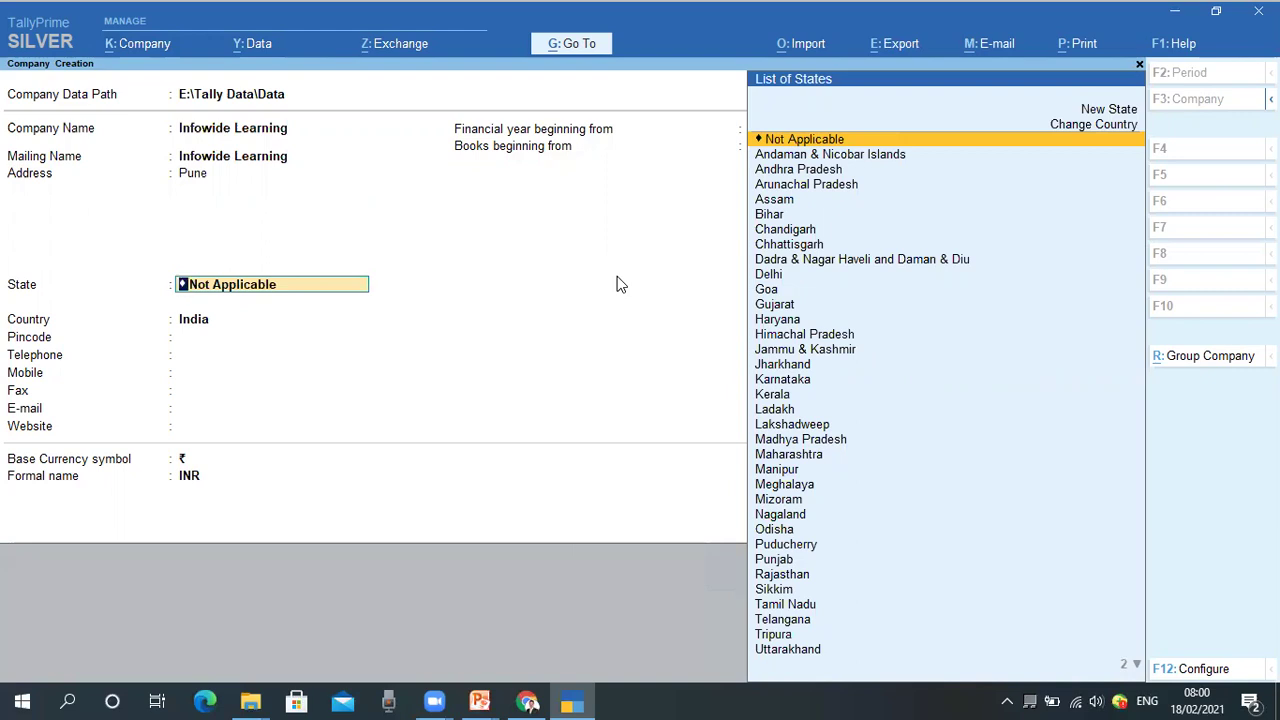
Set state Maharashtra and pincode 411014, leaving phone, mobile, fax, e-mail and website blank.
text(Maha)
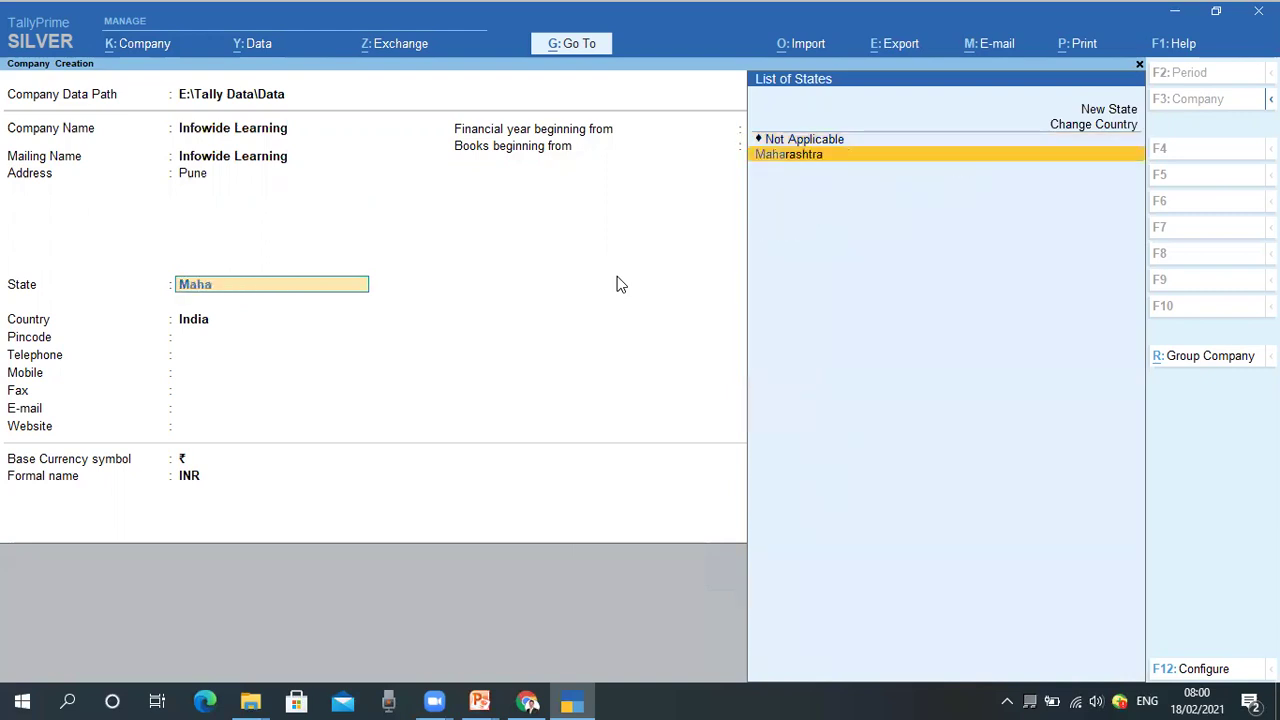
key(Return)
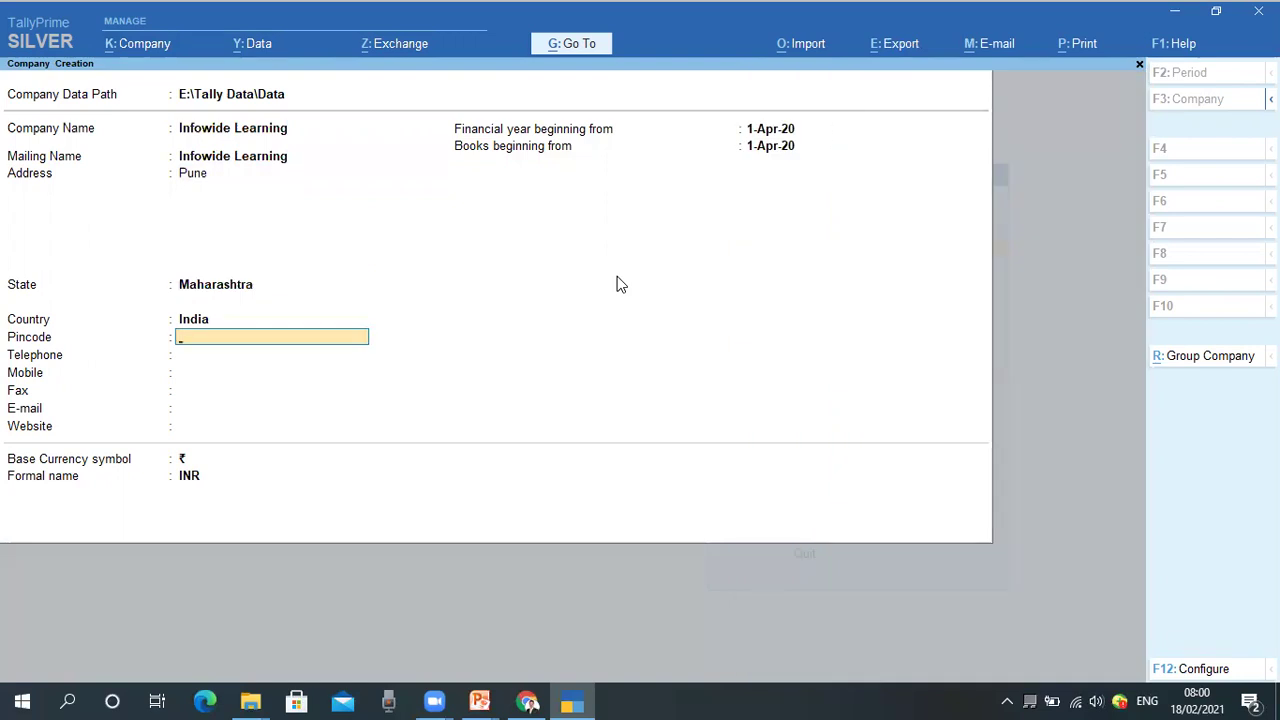
text(411014)
key(Return)
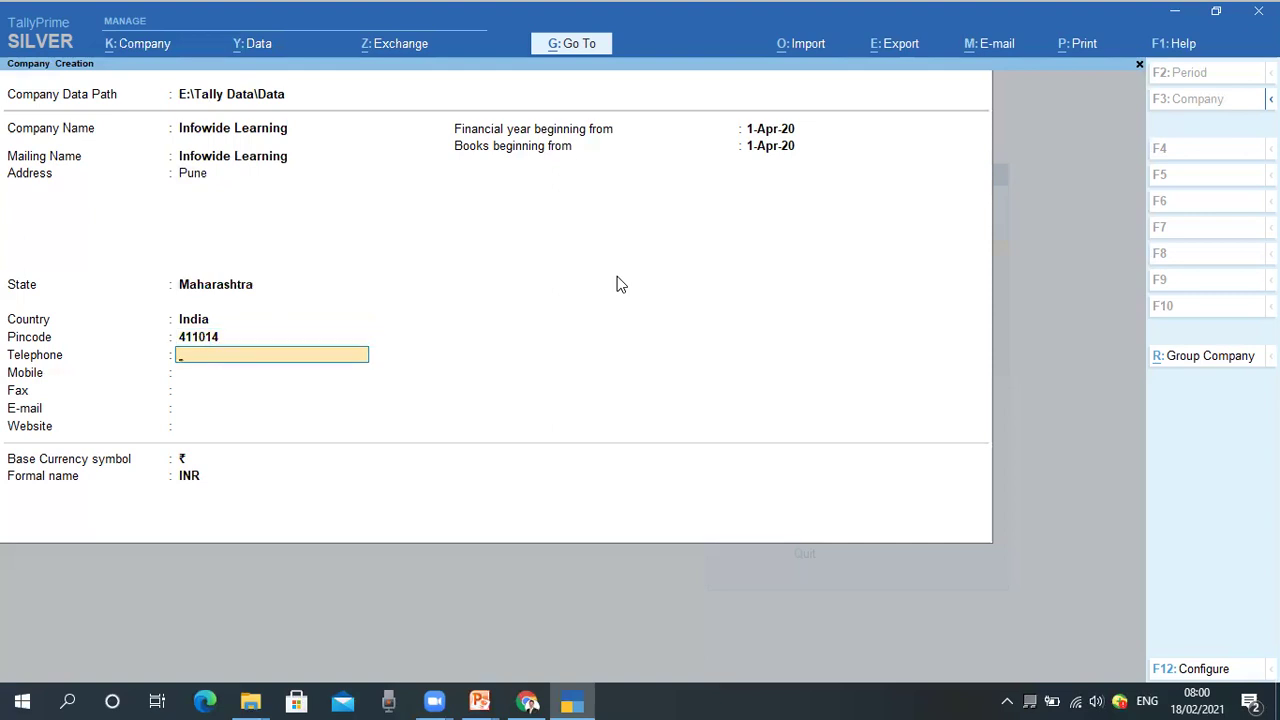
key(Return)
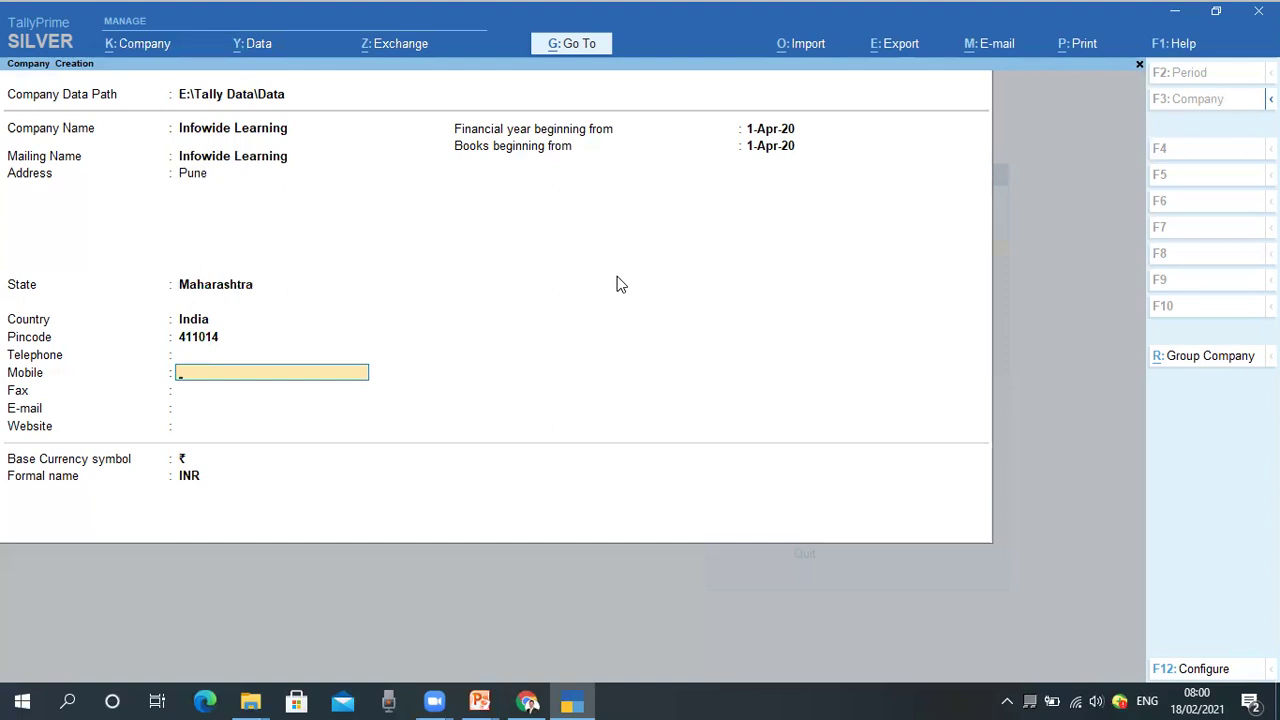
key(Return)
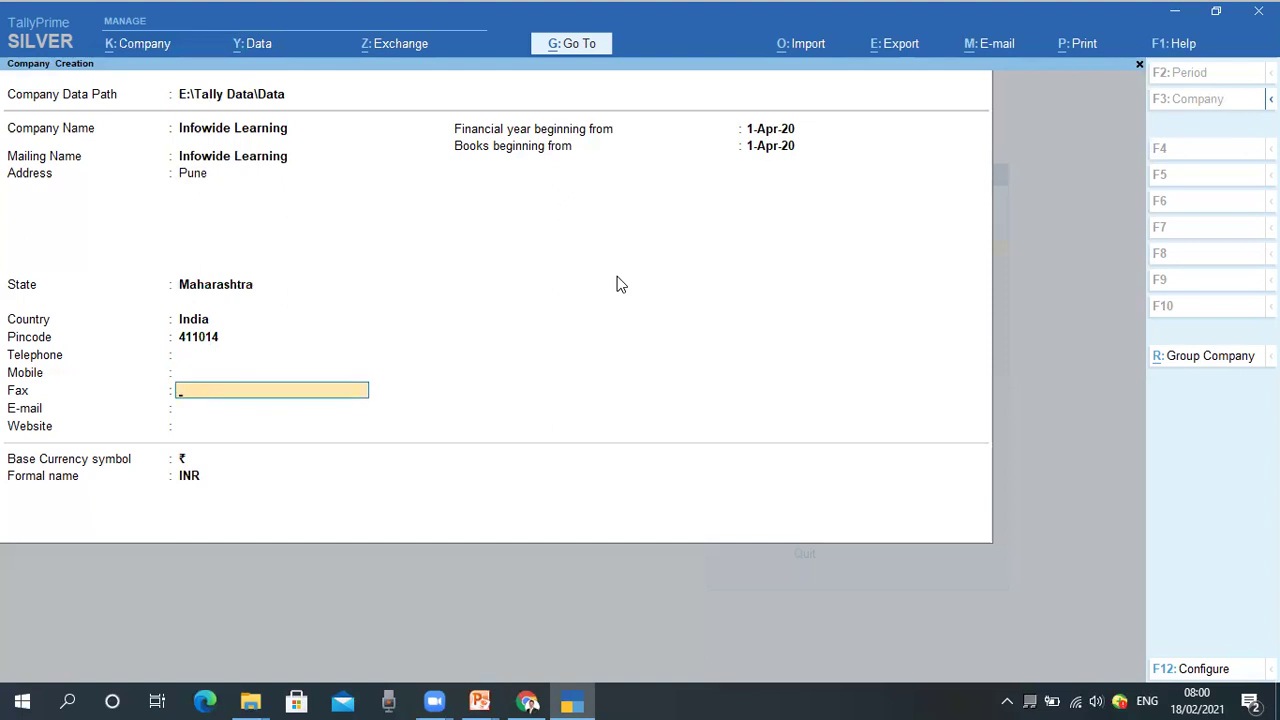
key(Return)
key(Return)
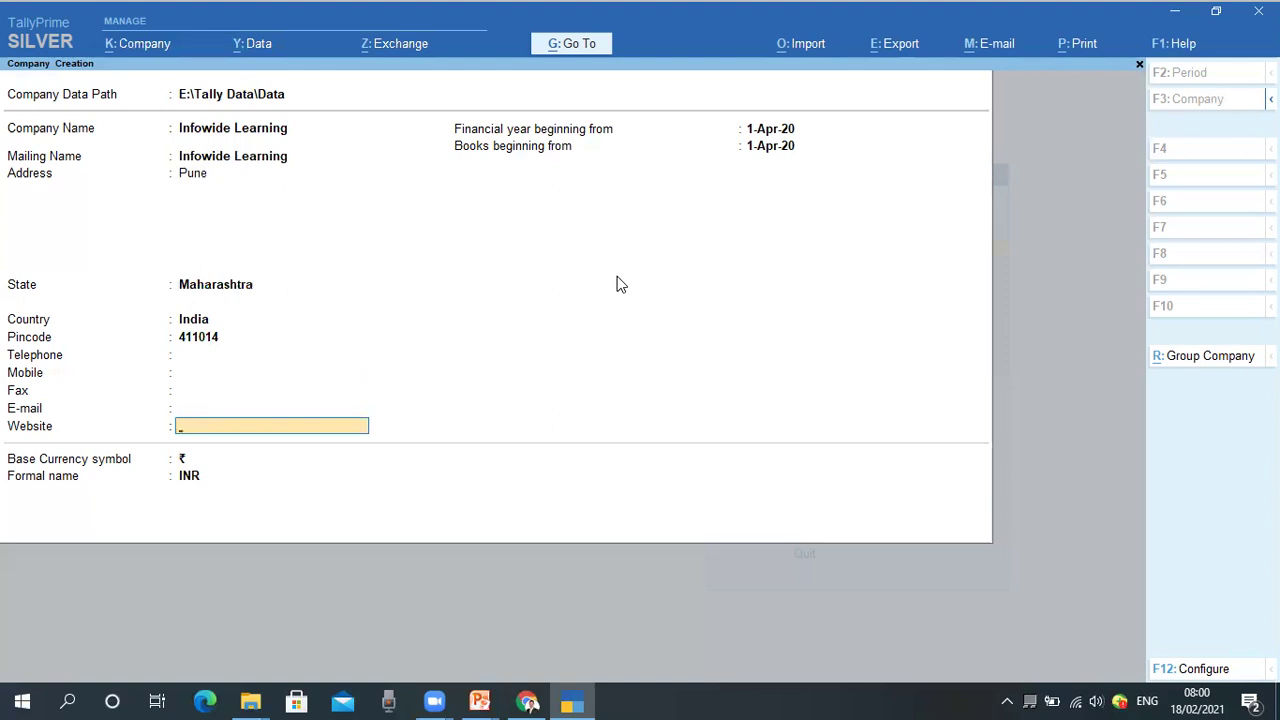
key(BackSpace)
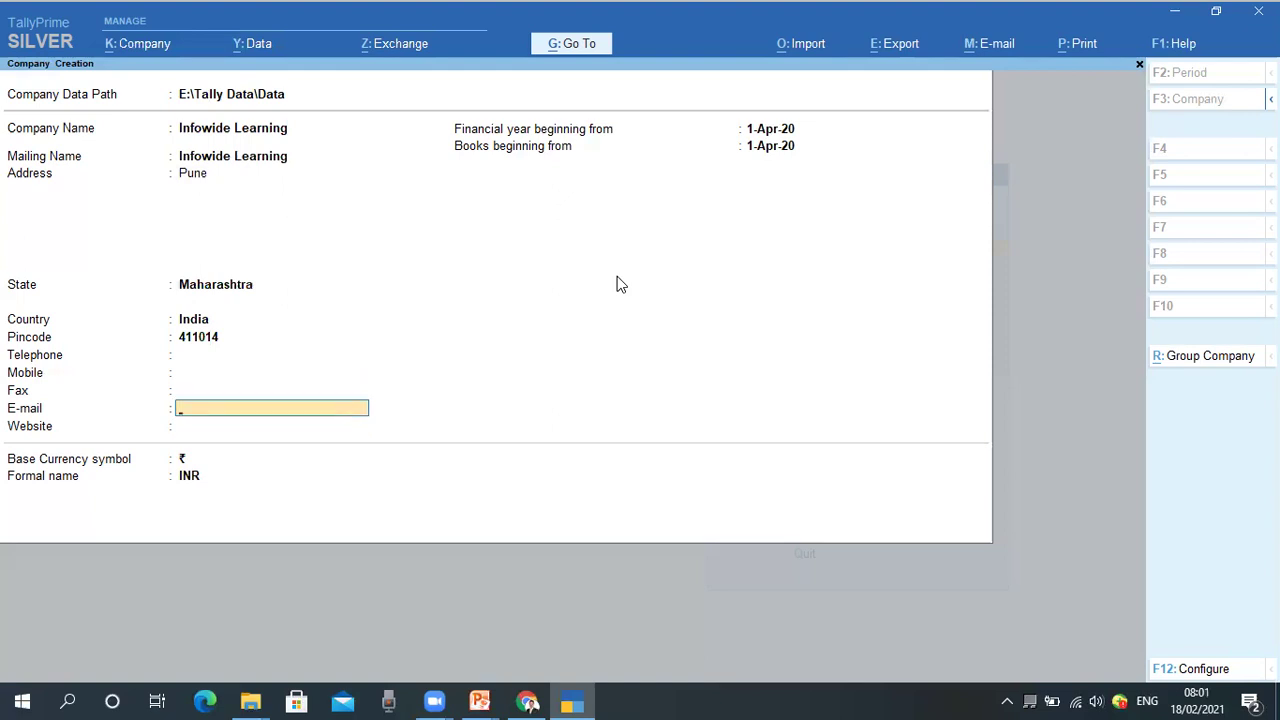
key(Return)
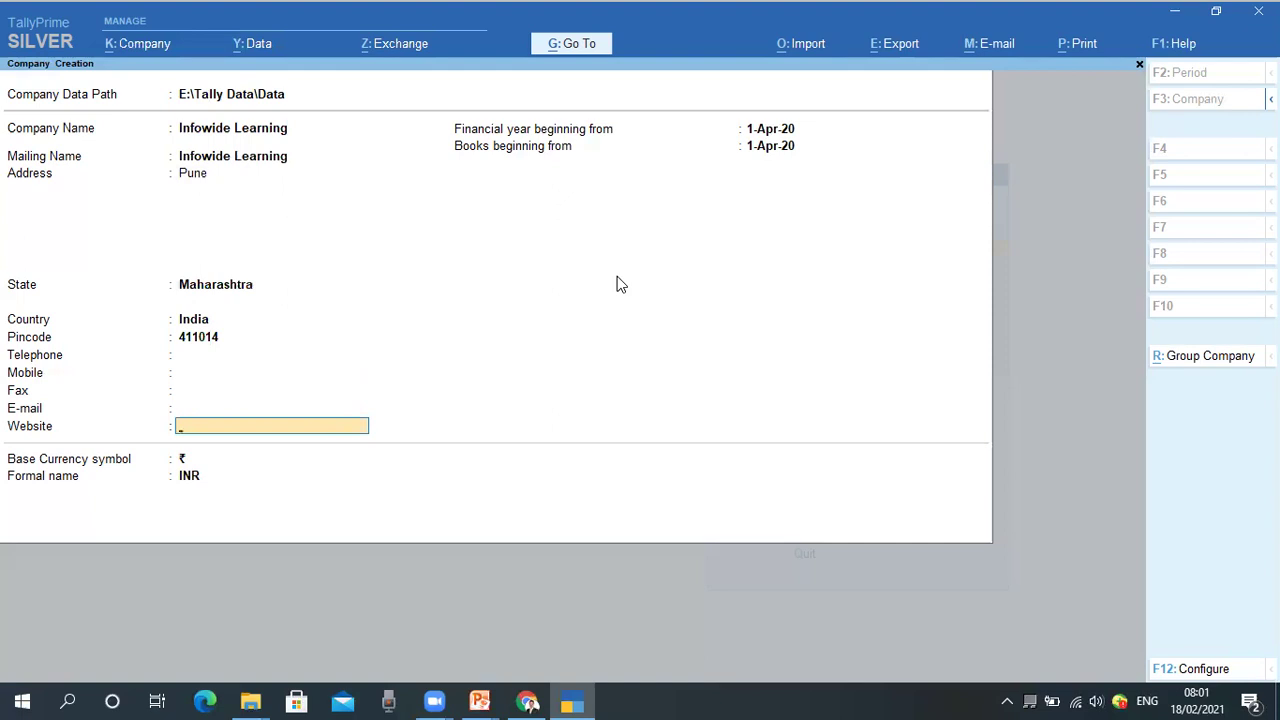
key(Return)
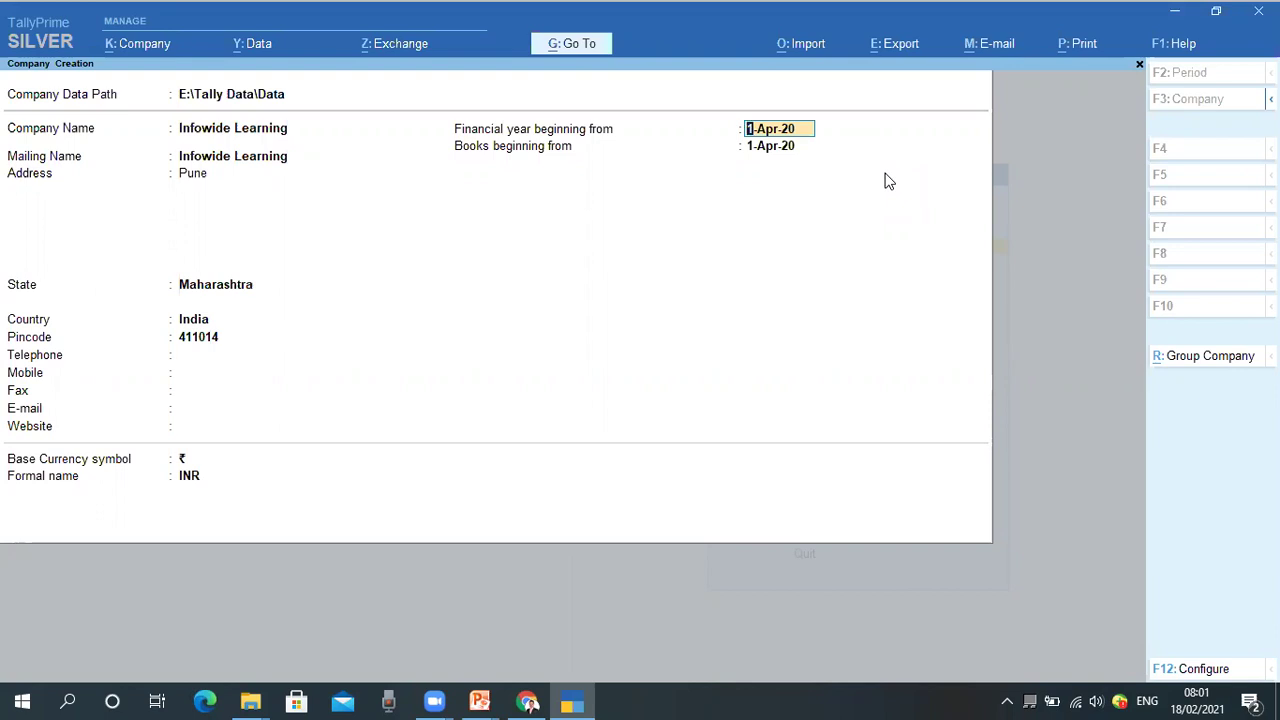
Keep 1-Apr-20 as both the financial year start and books beginning date.
key(Return)
key(Up)
key(Return)
key(BackSpace)
key(Return)
key(Return)
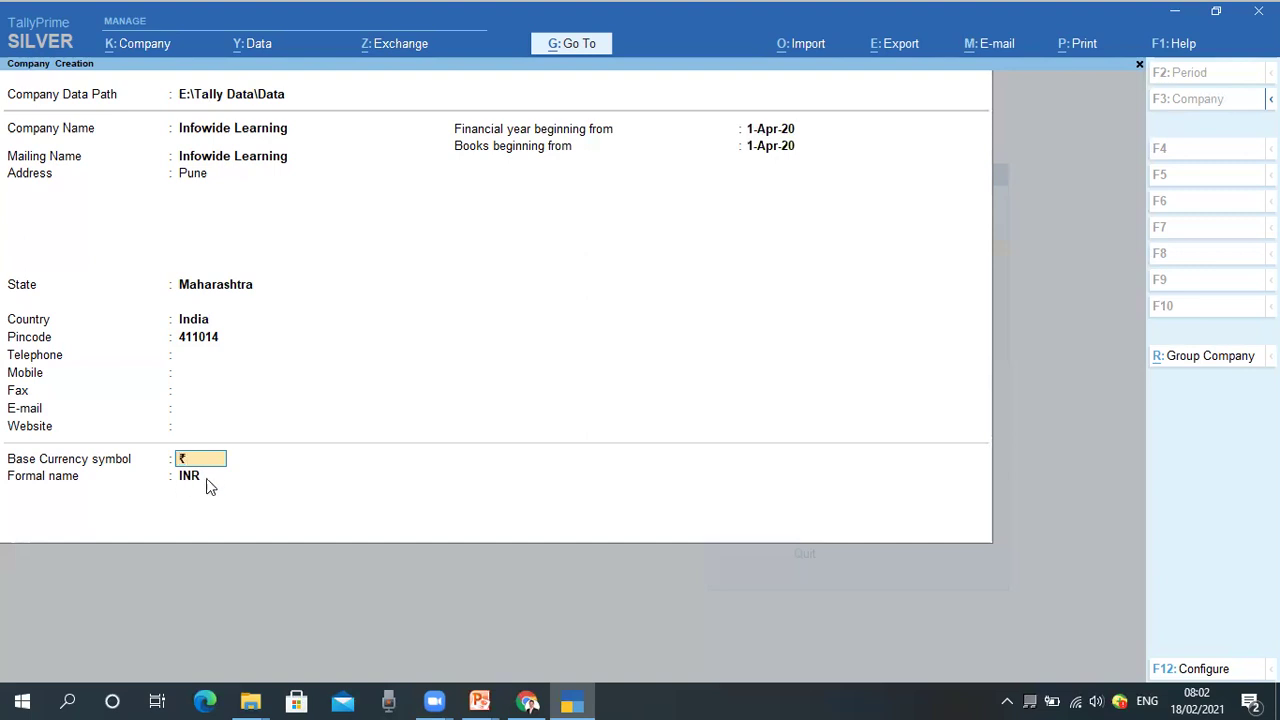
Accept the ₹ symbol and INR formal name, completing the company form.
key(Return)
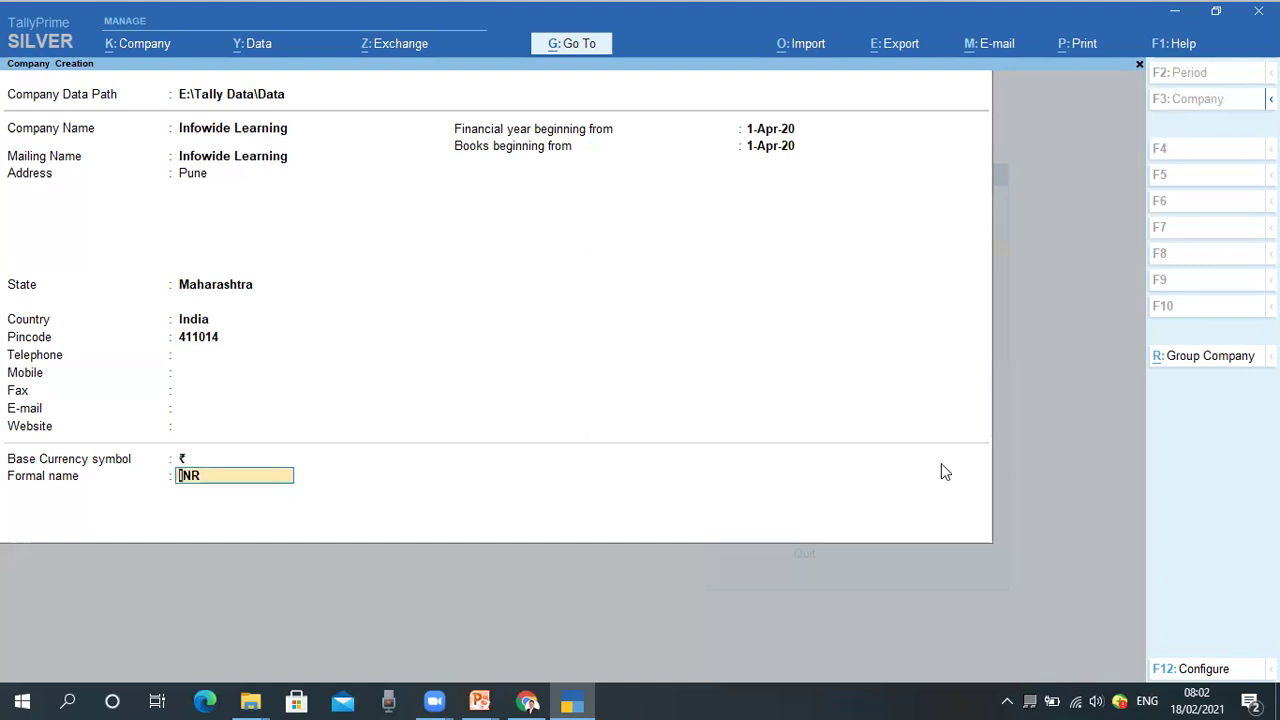
key(Return)
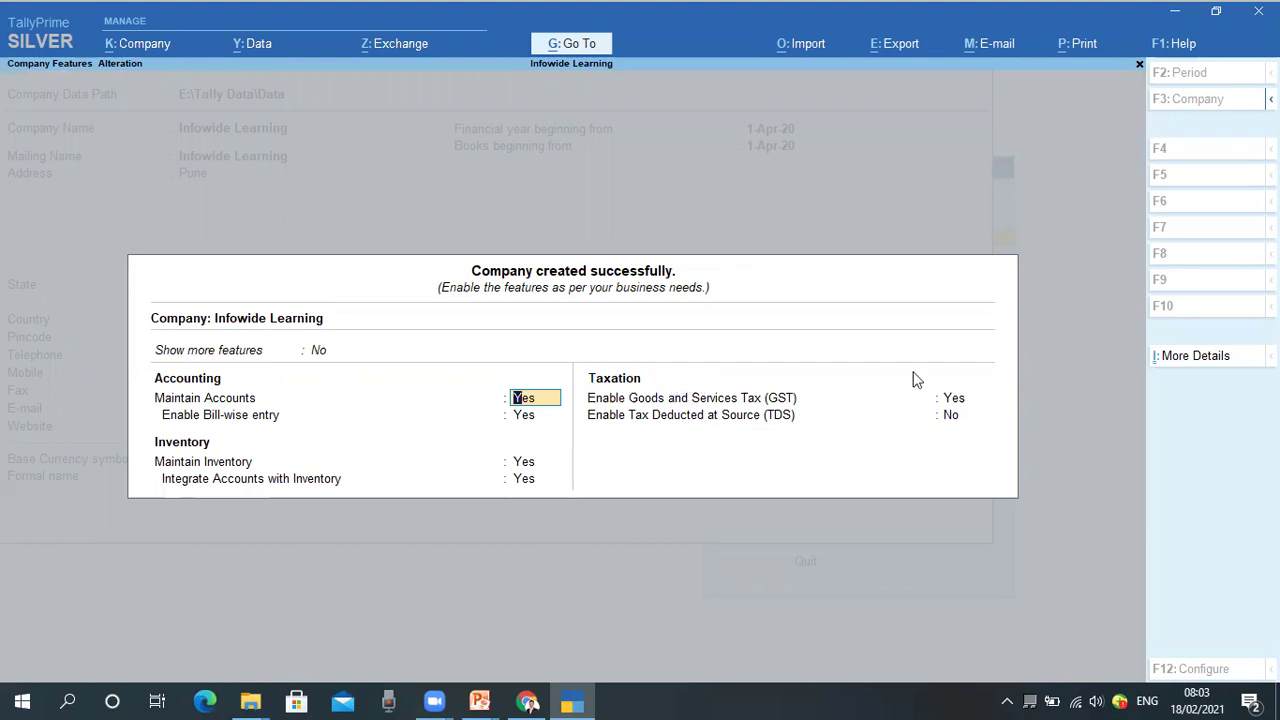
Set Show more features to Yes on the company features screen.
key(Up)
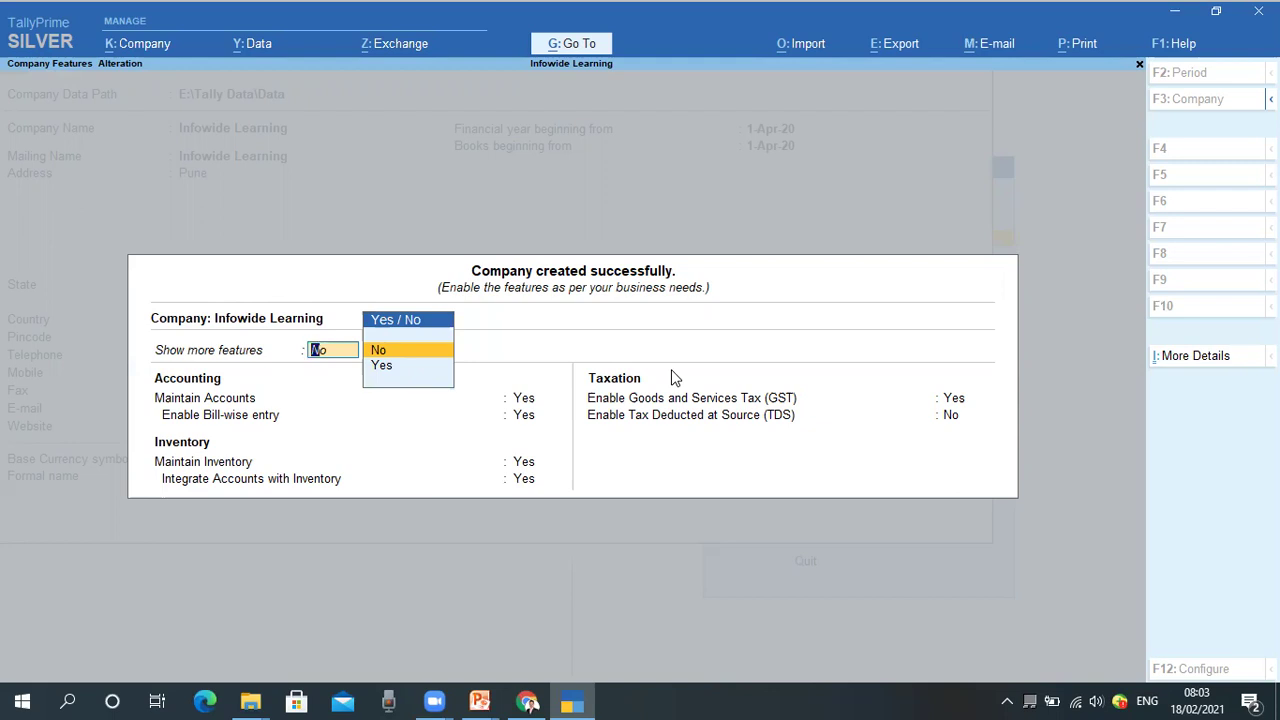
key(Down)
key(Return)
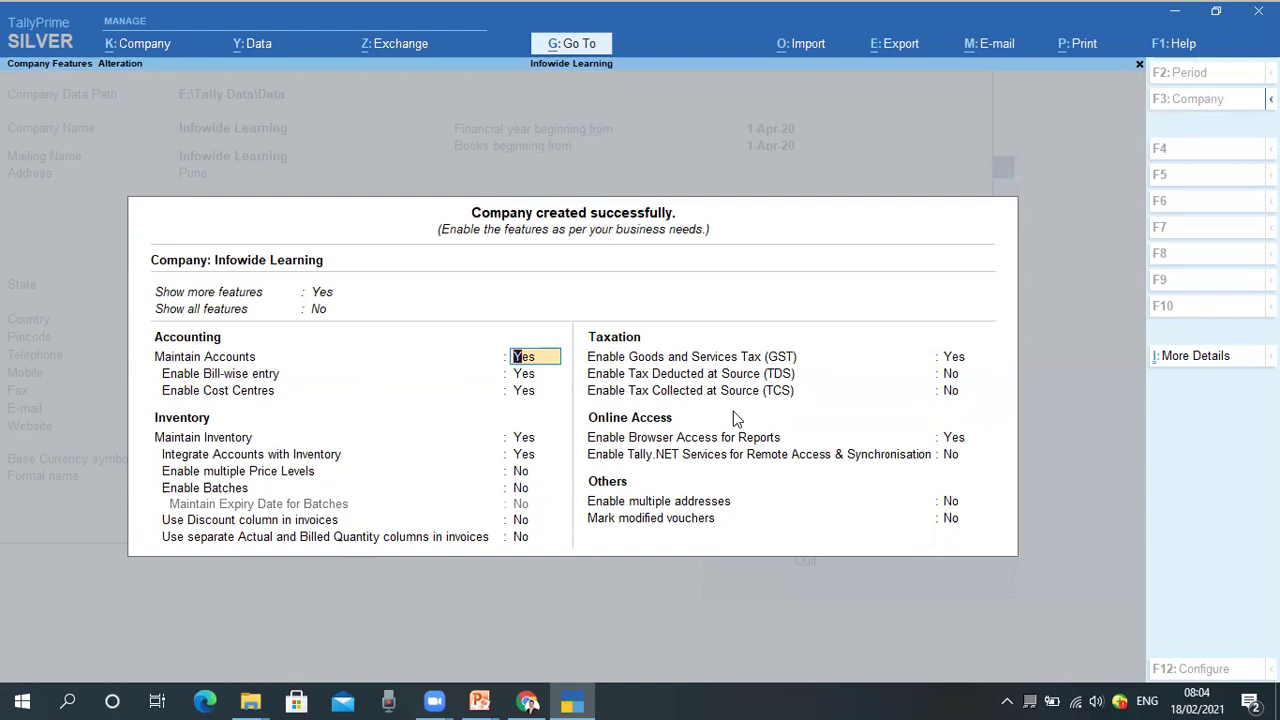
Try Show all features as Yes, then settle it back at No.
key(Up)
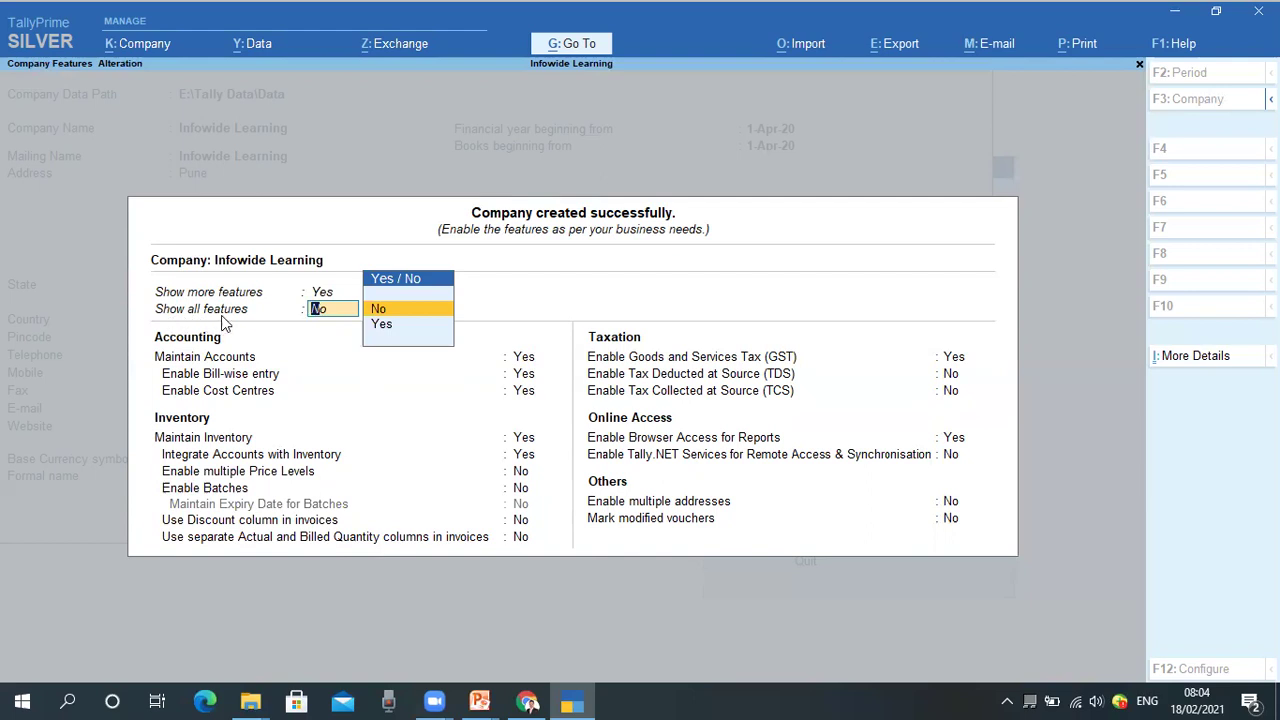
key(Down)
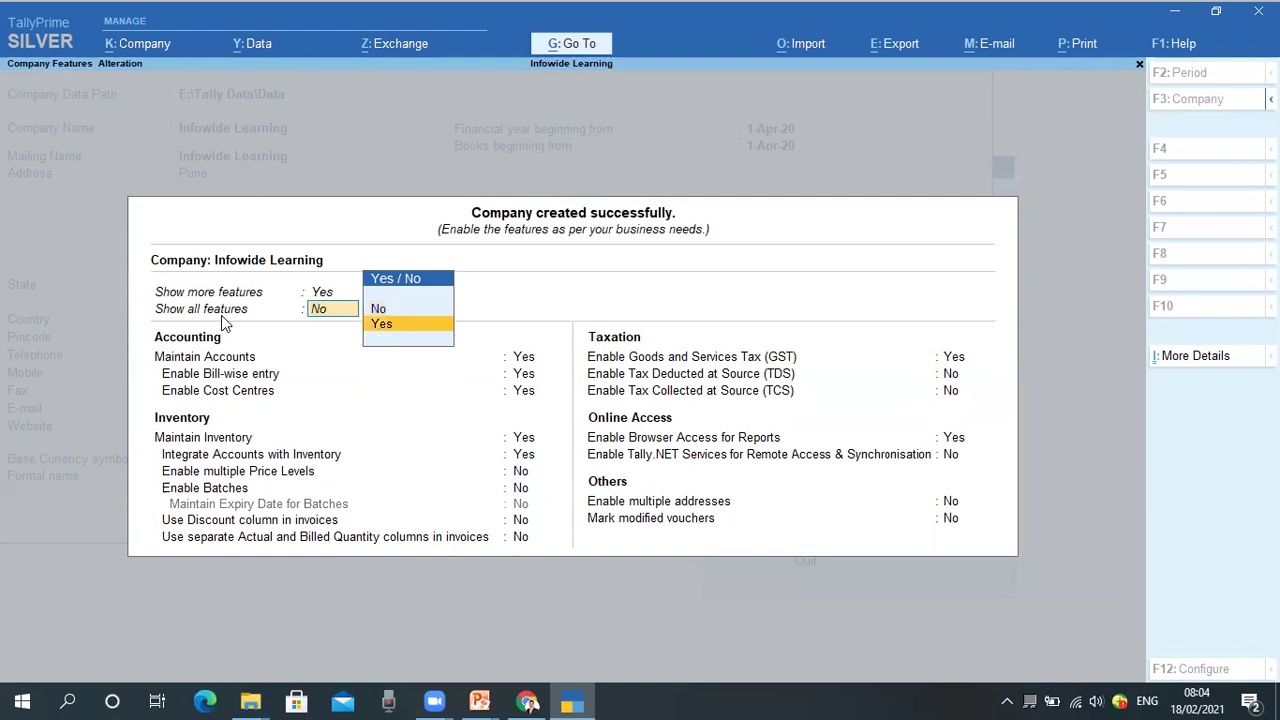
key(Return)
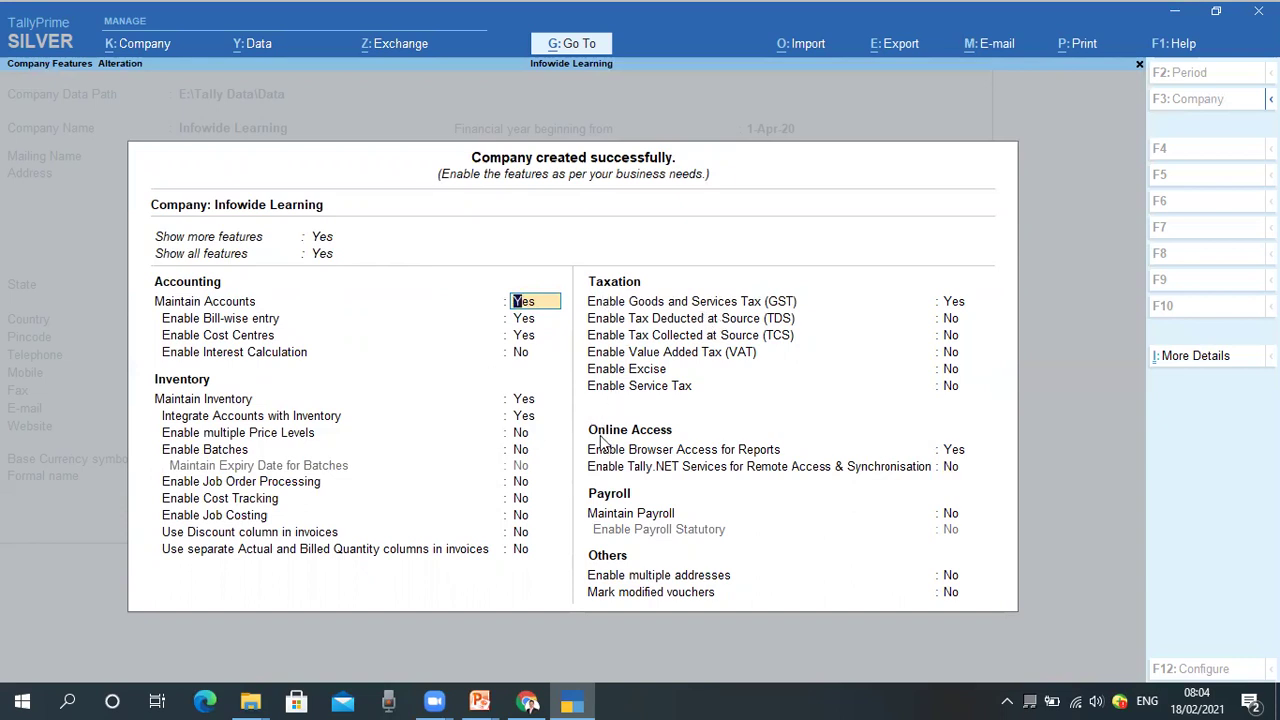
key(Up)
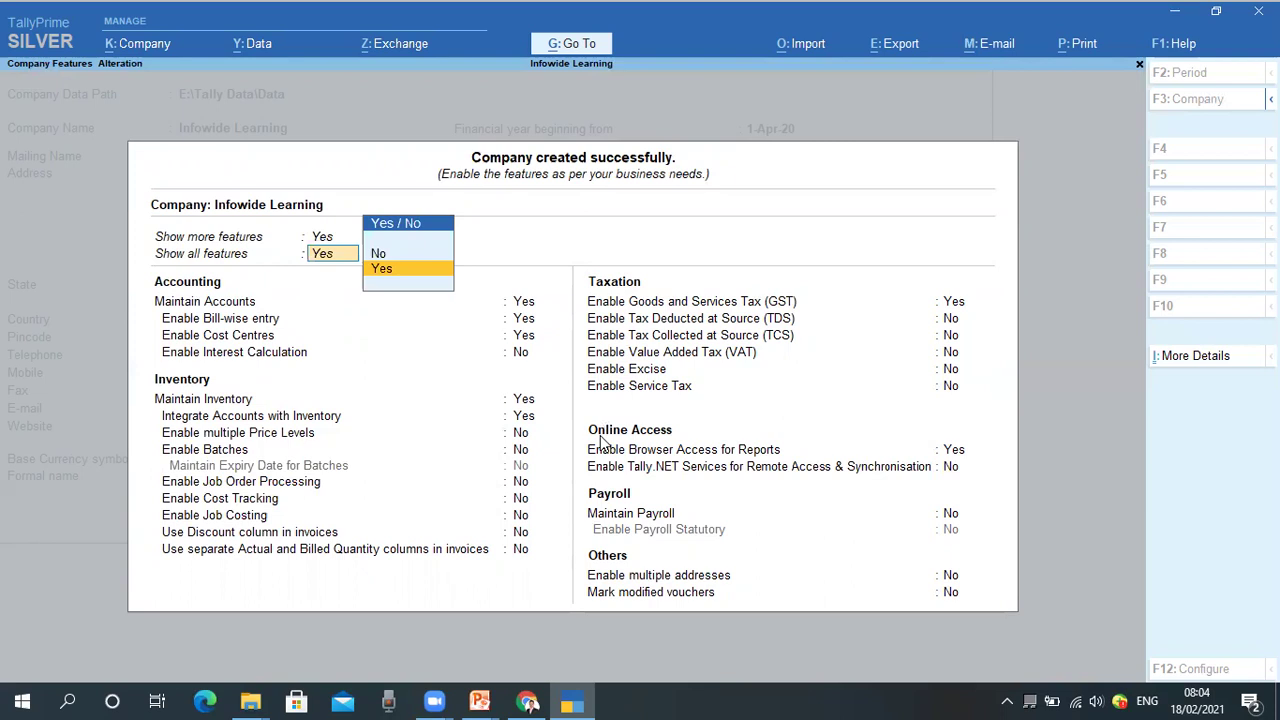
key(Up)
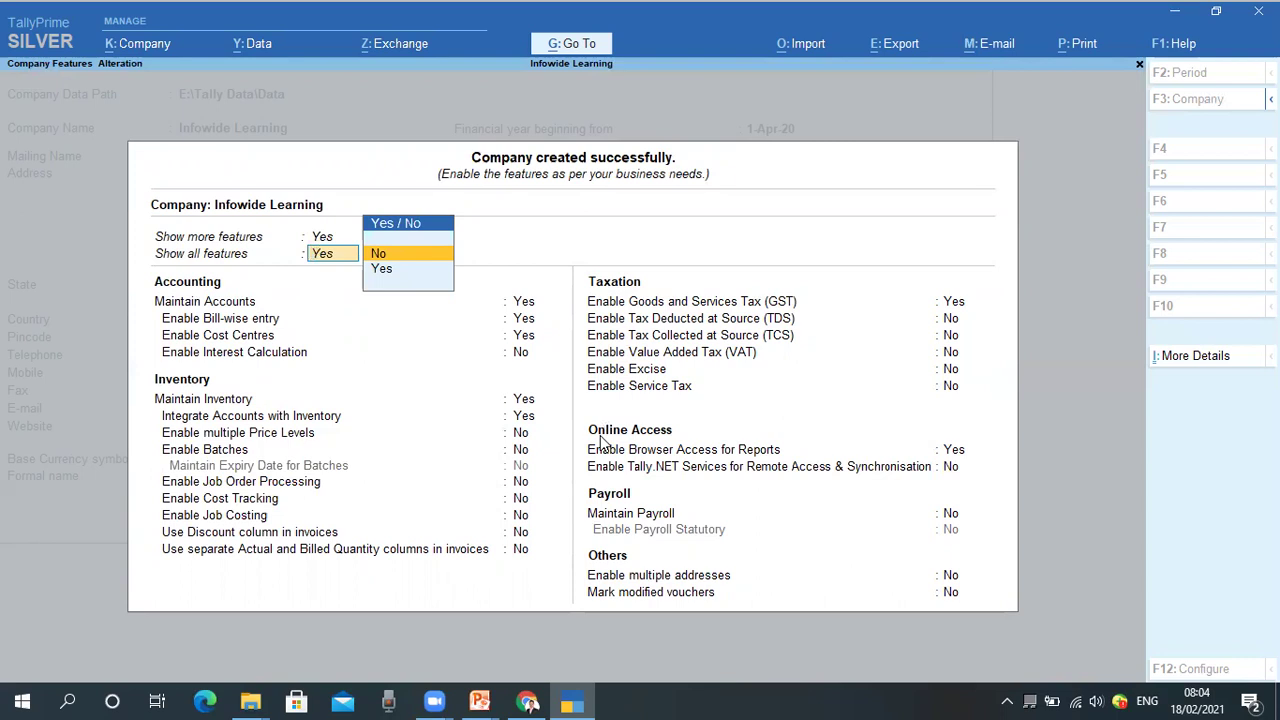
key(Return)
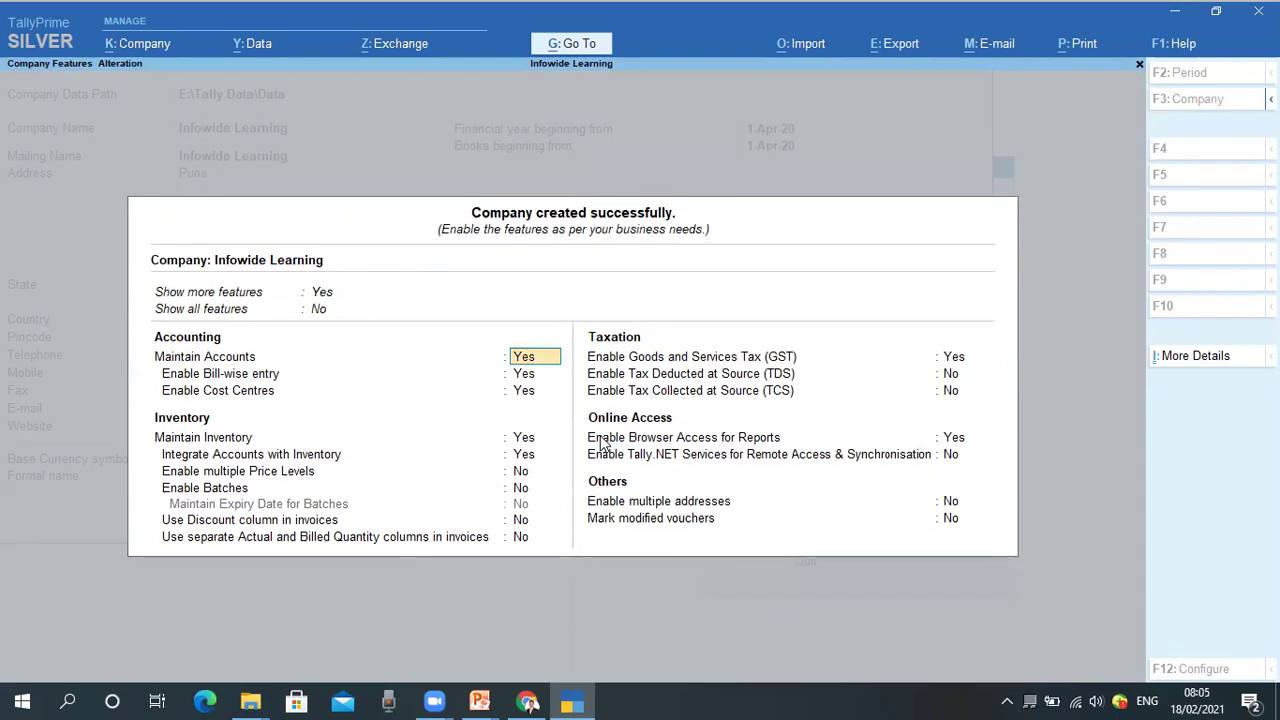
key(BackSpace)
key(Down)
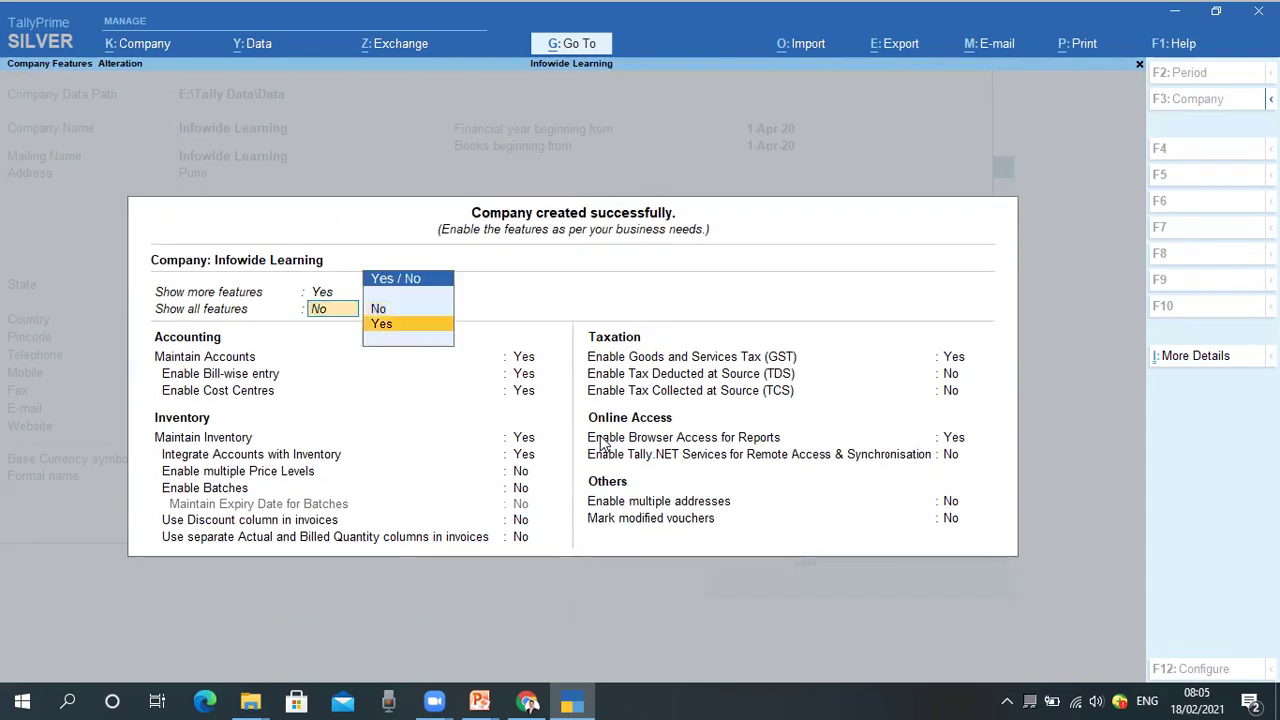
key(Up)
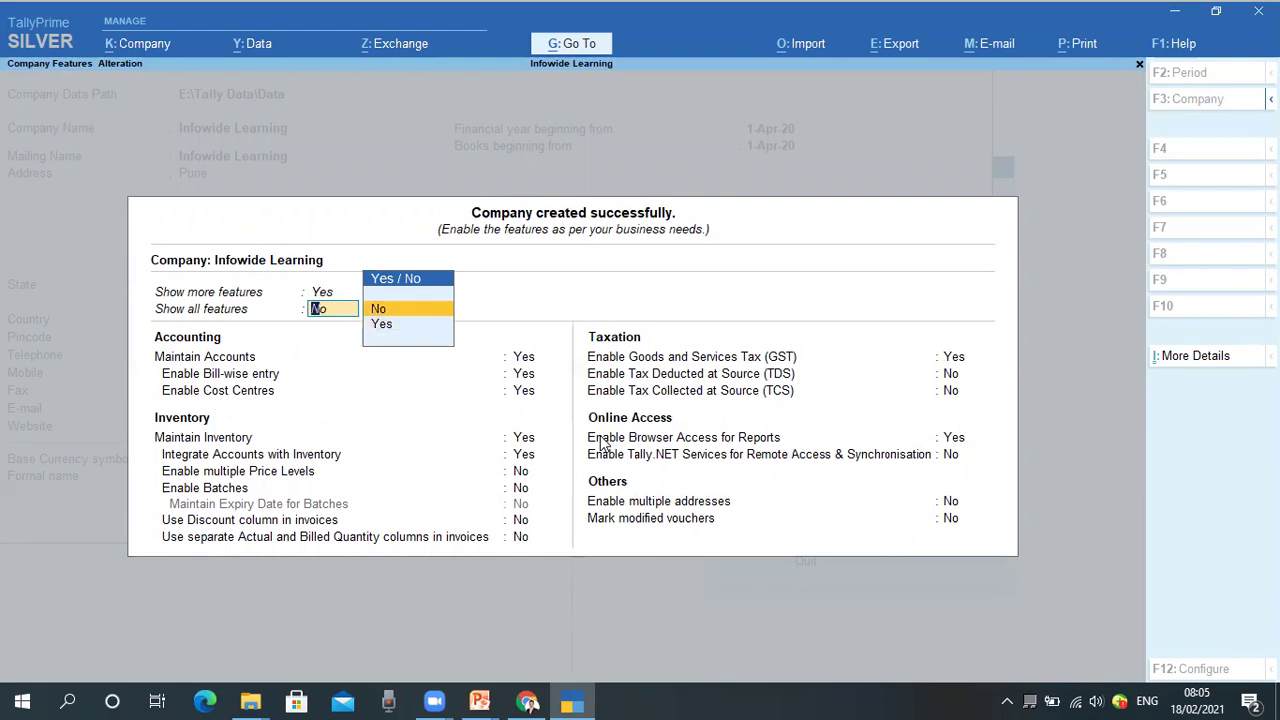
key(Return)
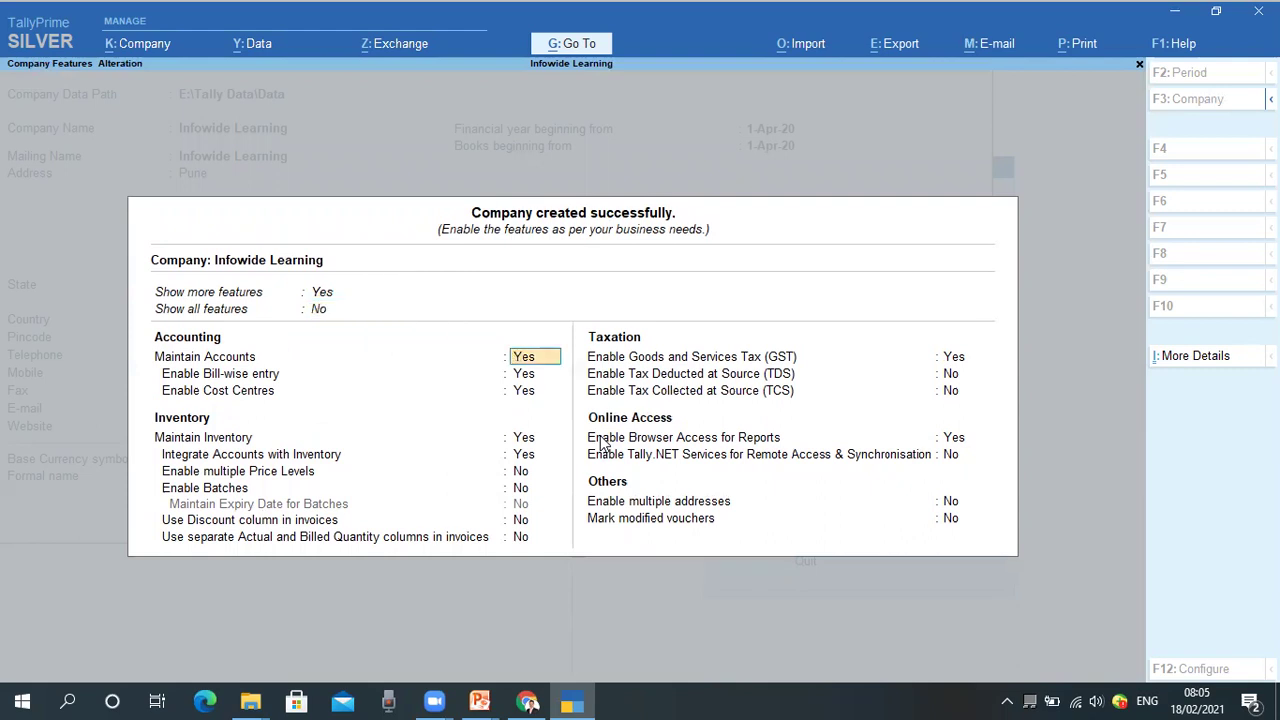
Set Show more features to No and keep accounts and inventory maintenance at Yes.
key(BackSpace)
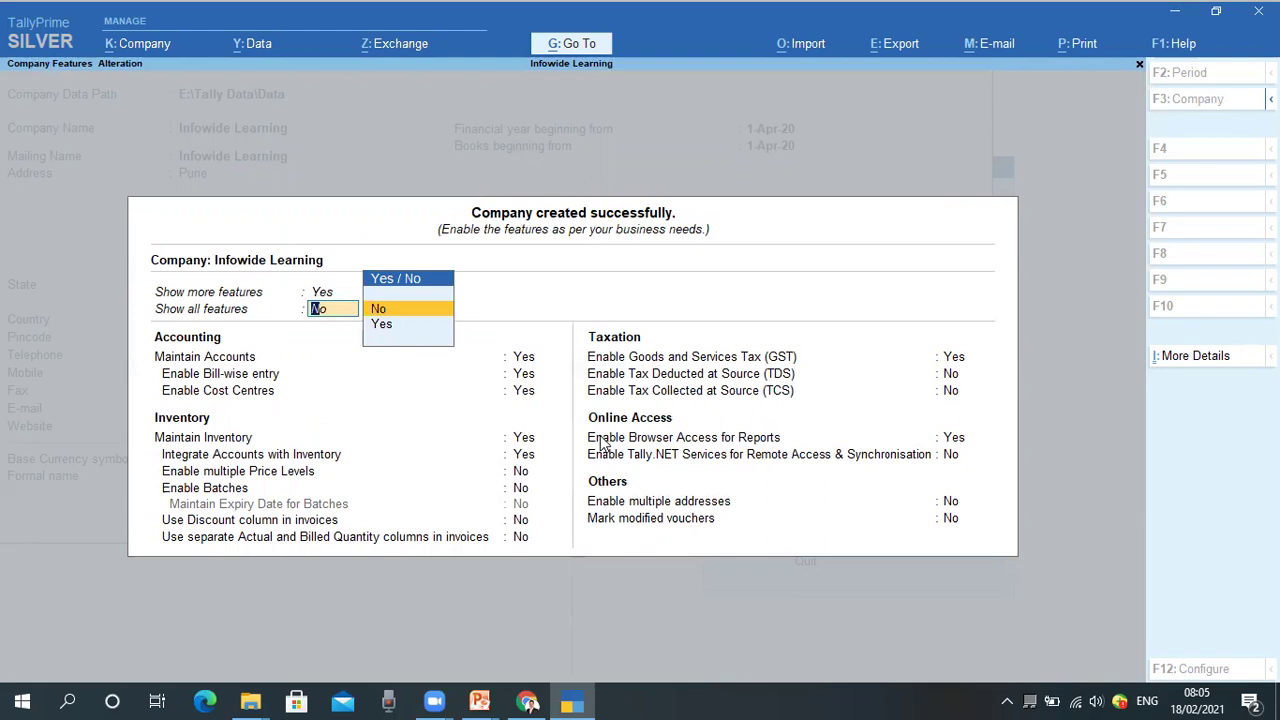
key(BackSpace)
key(Up)
key(Return)
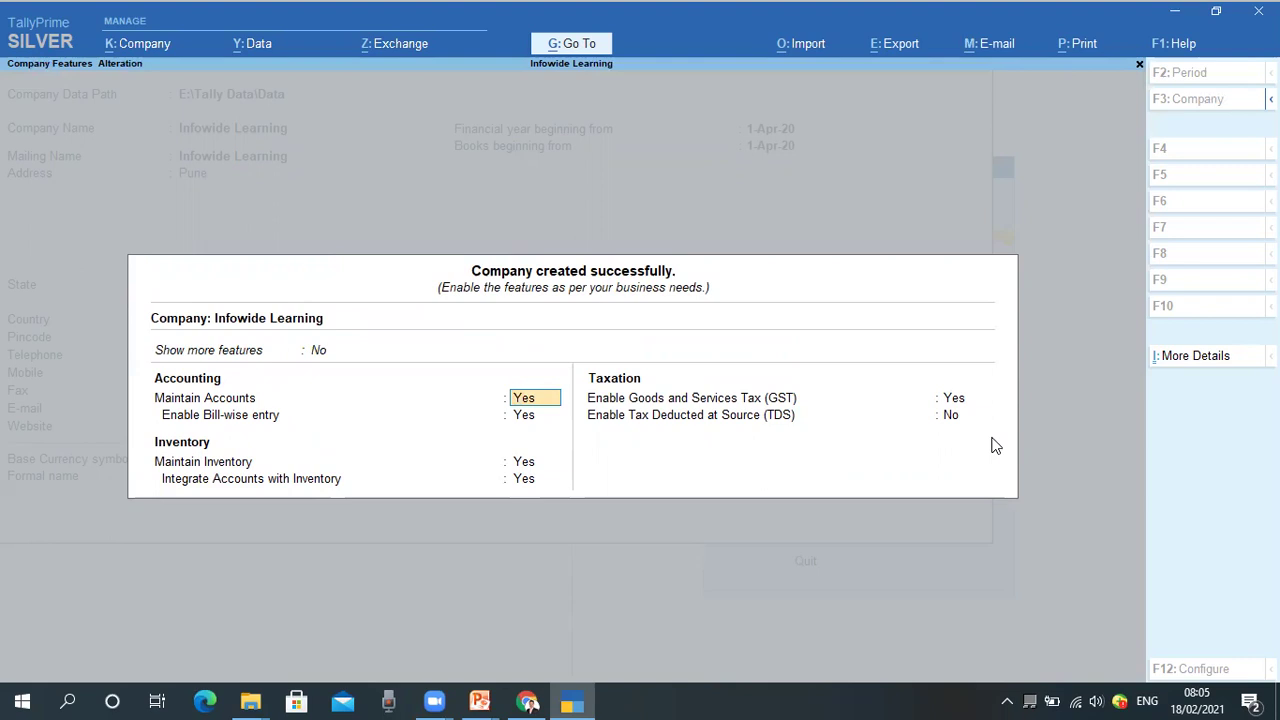
key(Return)
key(Return)
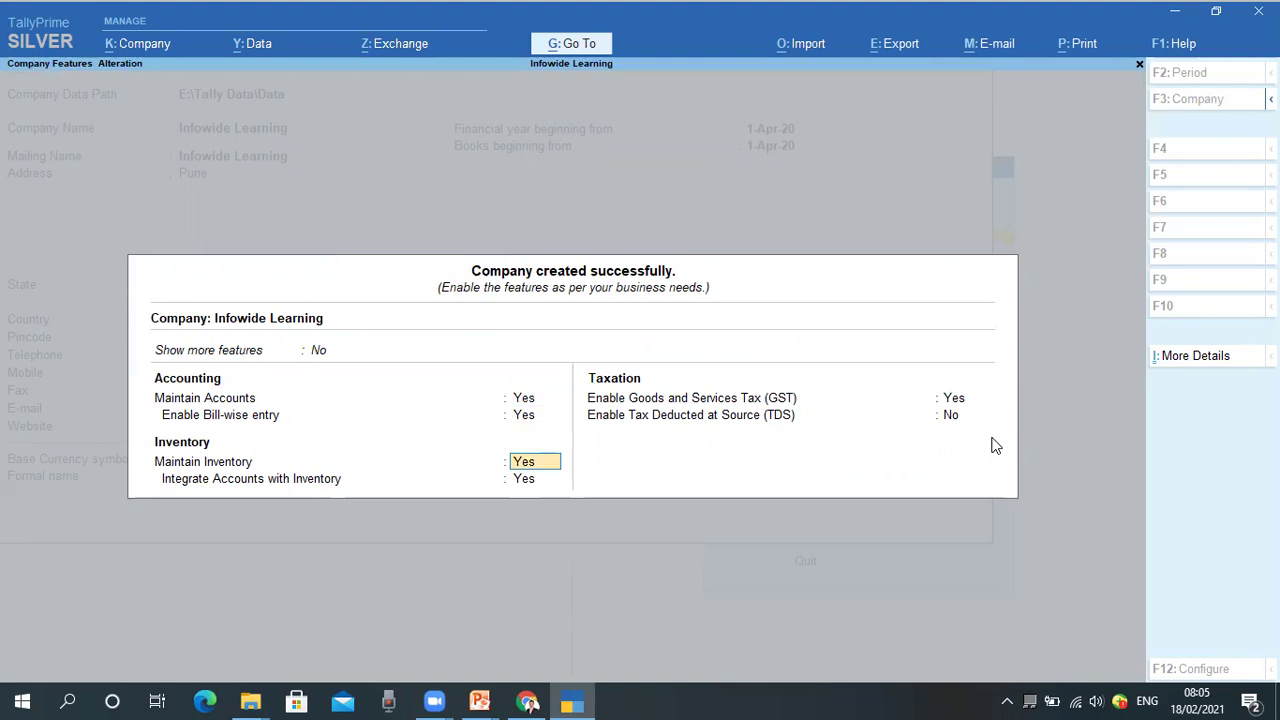
key(Return)
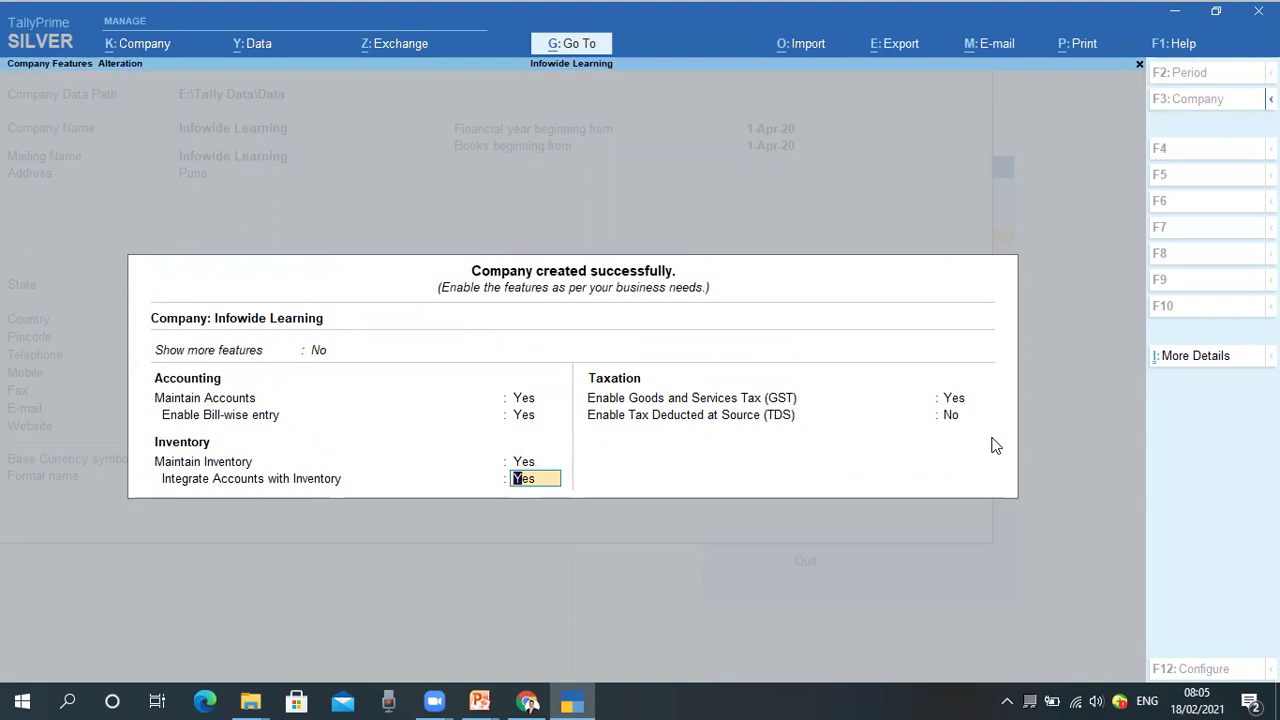
key(Return)
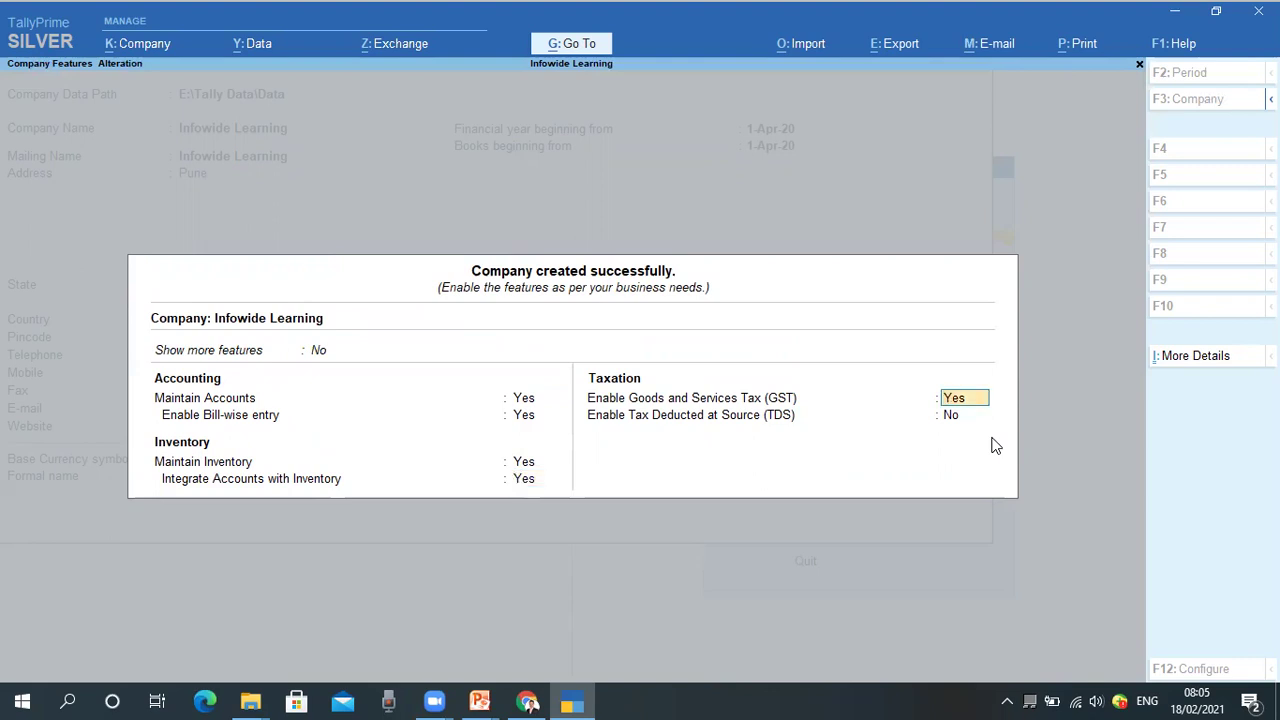
Enable GST with state Maharashtra, Regular registration, and assessee of other territory No.
key(Return)
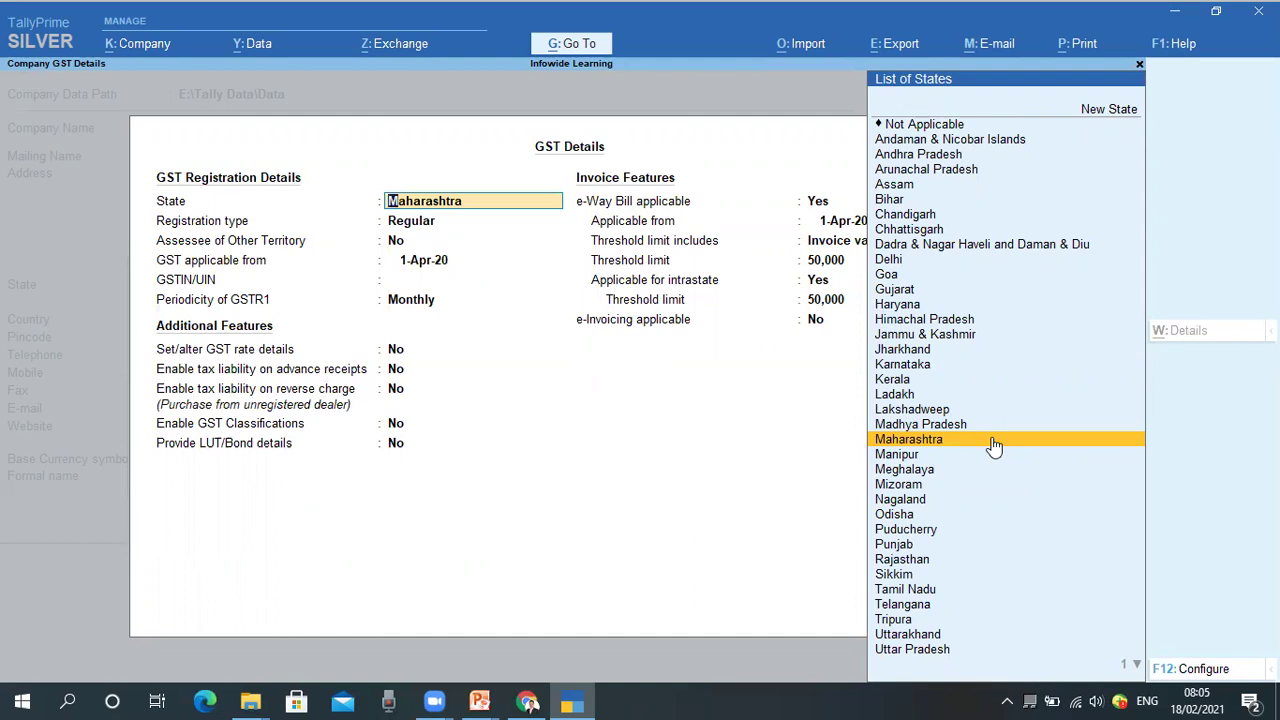
key(Return)
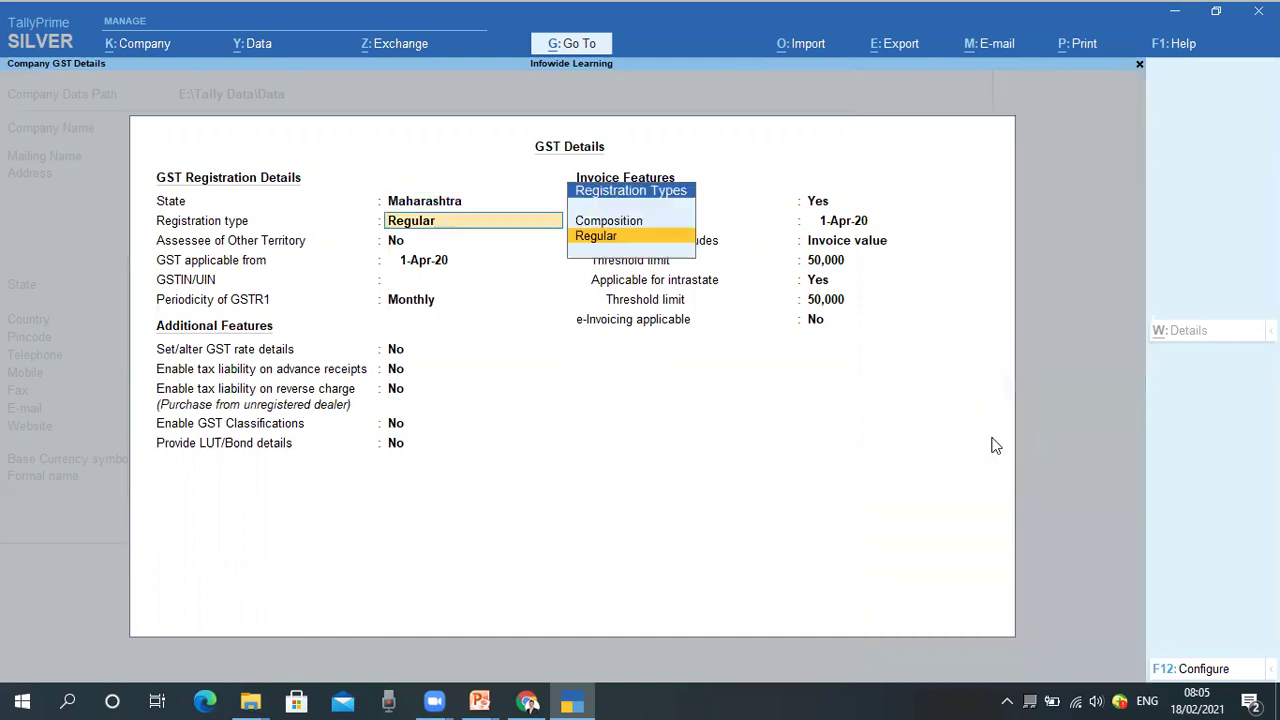
key(Up)
key(Down)
key(Up)
key(Down)
key(Return)
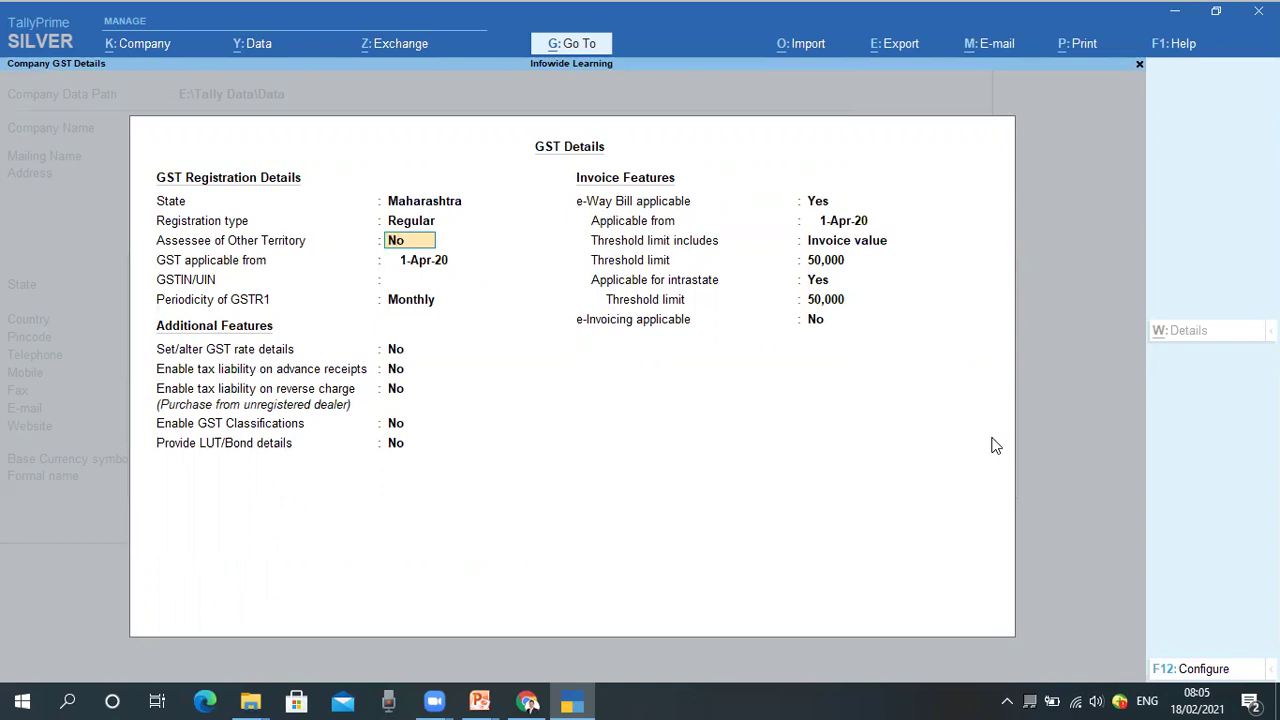
key(Return)
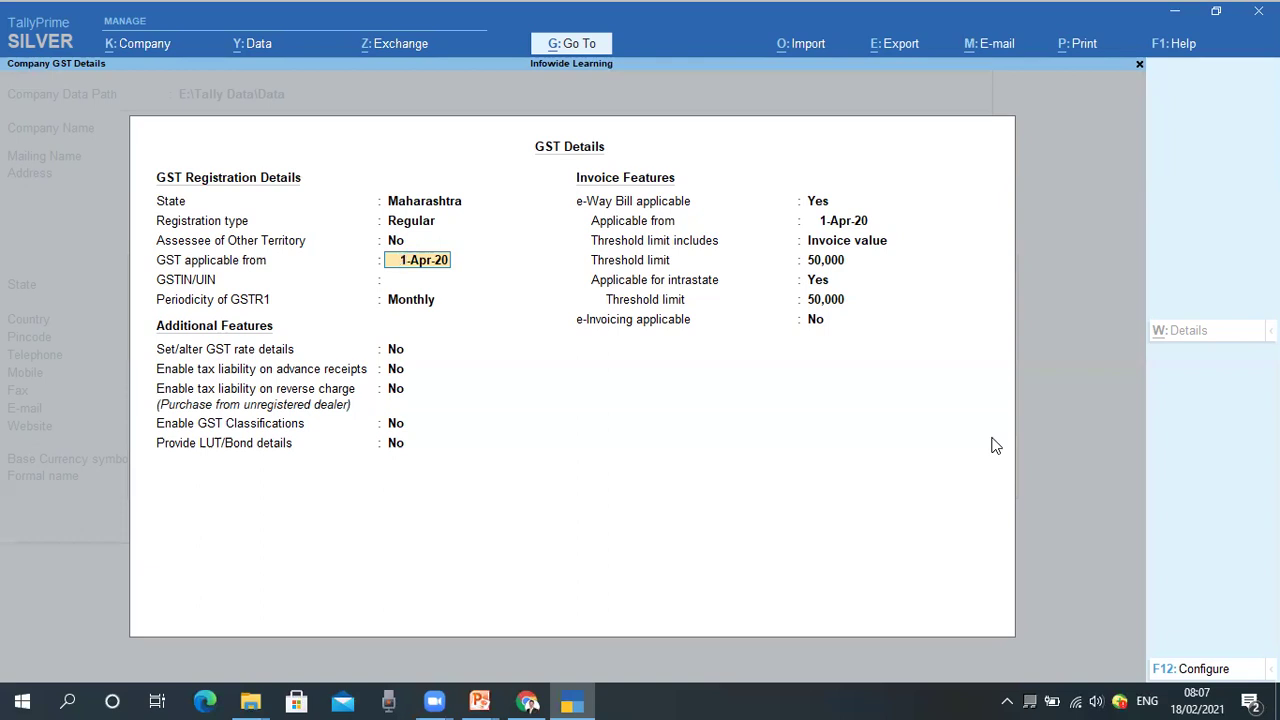
Keep GST applicable from 1-Apr-20 and enter the company's GSTIN, correcting typos.
key(Return)
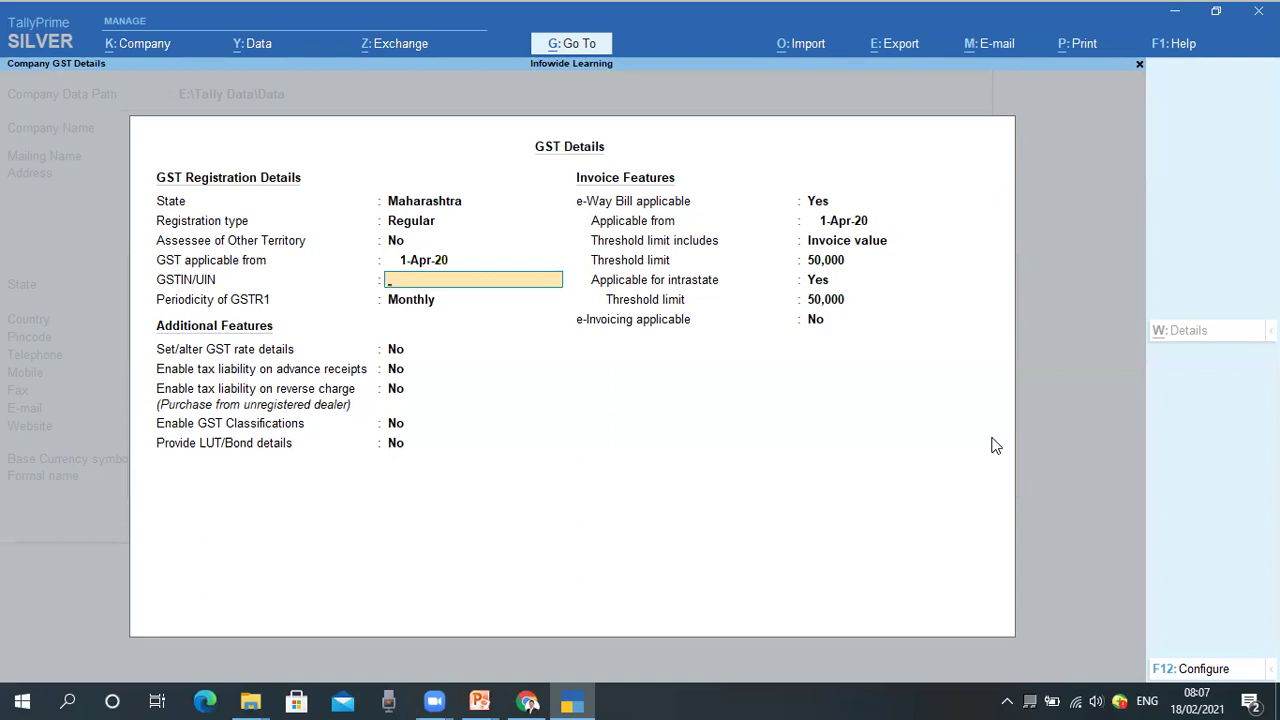
text(2)
text(7AAA)
text(CA)
text(1245)
text(N)
text(ZZ)
key(BackSpace)
key(BackSpace)
key(BackSpace)
key(BackSpace)
key(BackSpace)
text(4)
key(BackSpace)
text(34AA)
key(Return)
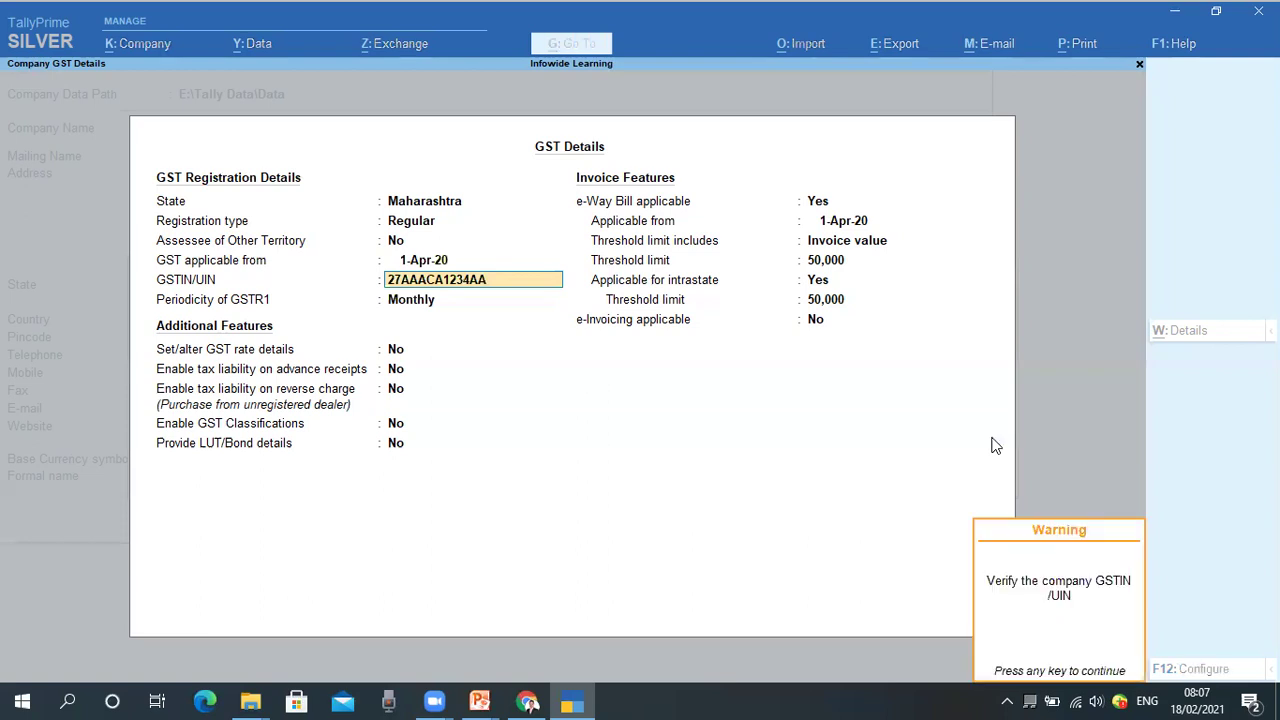
key(Return)
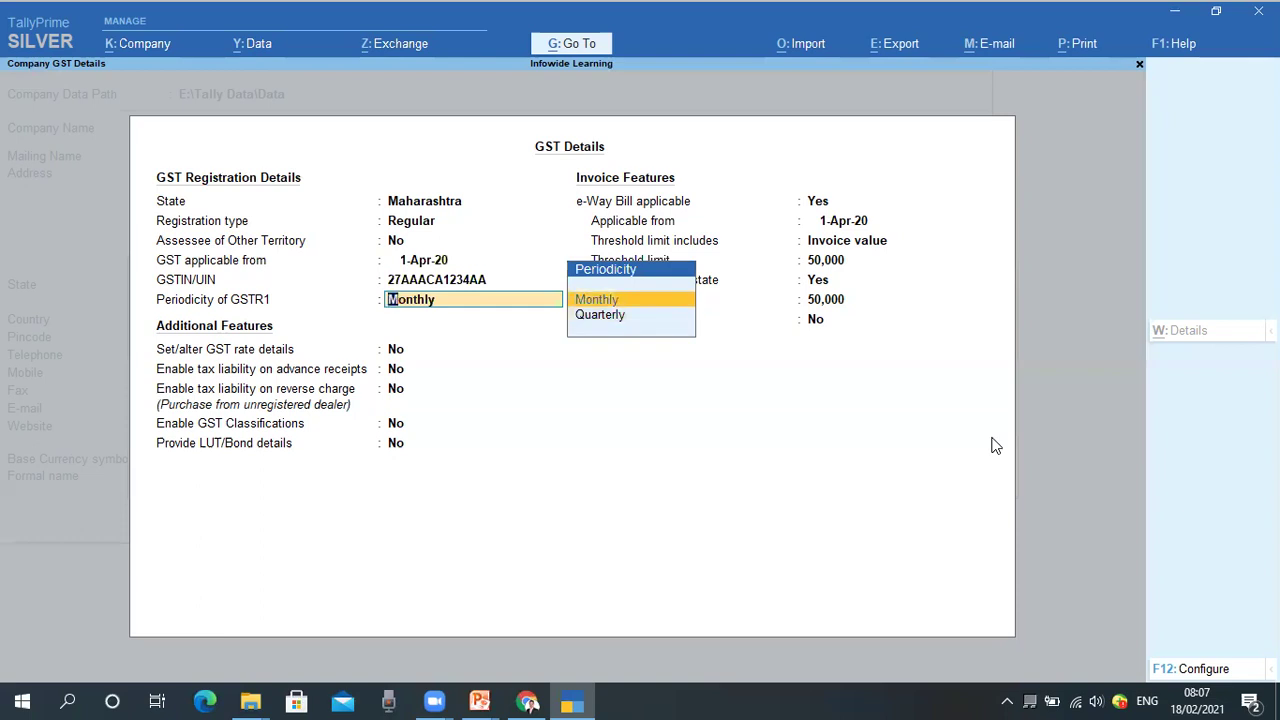
Keep GSTR-1 periodicity Monthly, additional GST features No, and set e-Way Bill applicable to No.
key(Return)
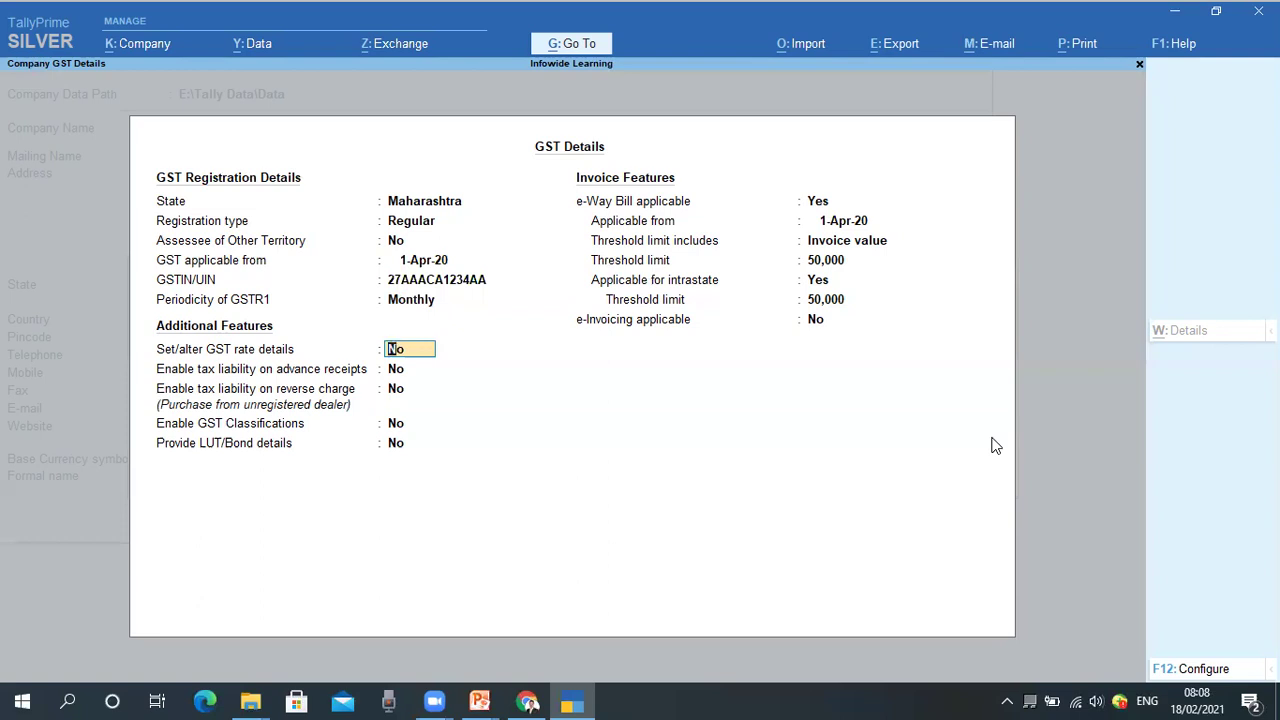
key(Return)
key(Return)
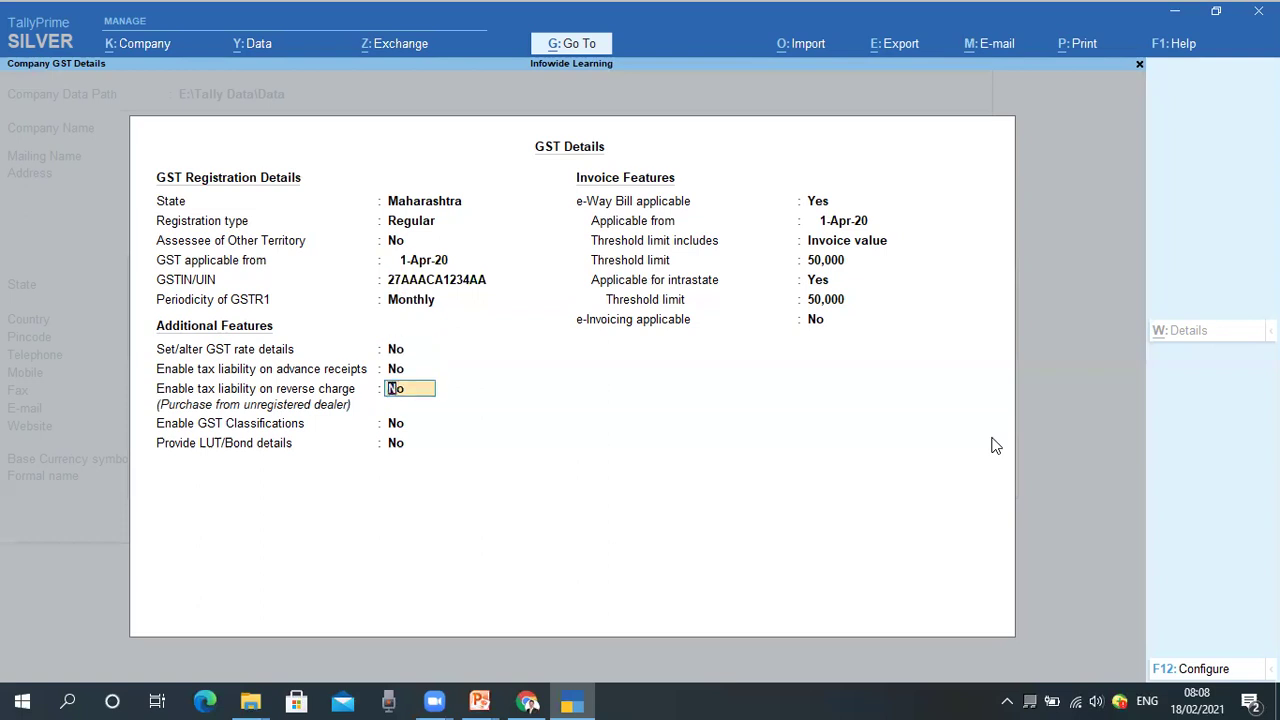
key(BackSpace)
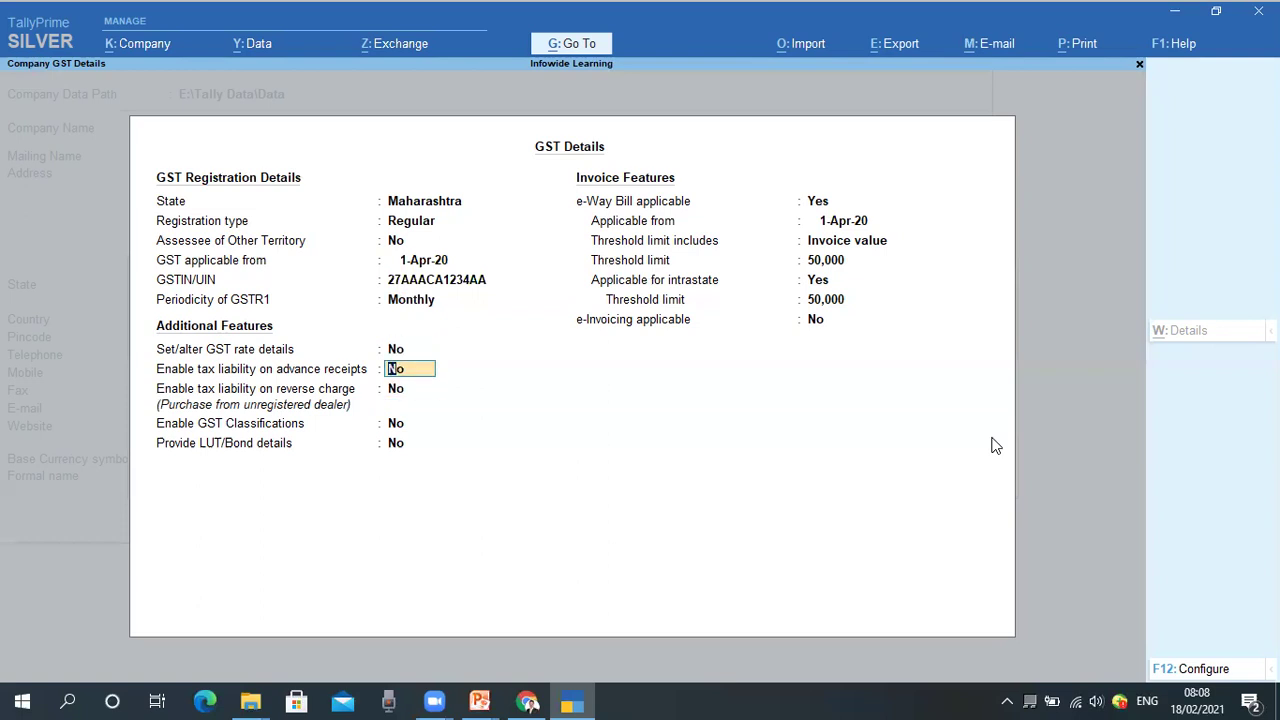
key(Return)
key(Return)
key(Return)
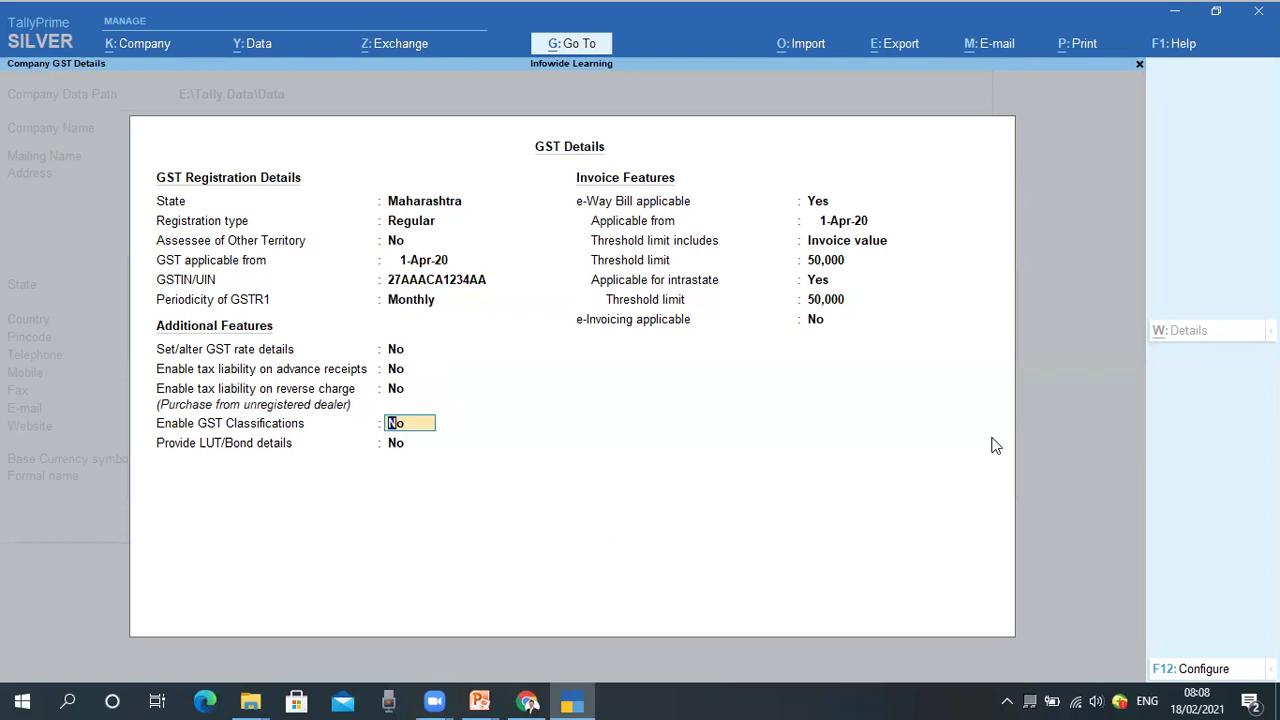
key(Return)
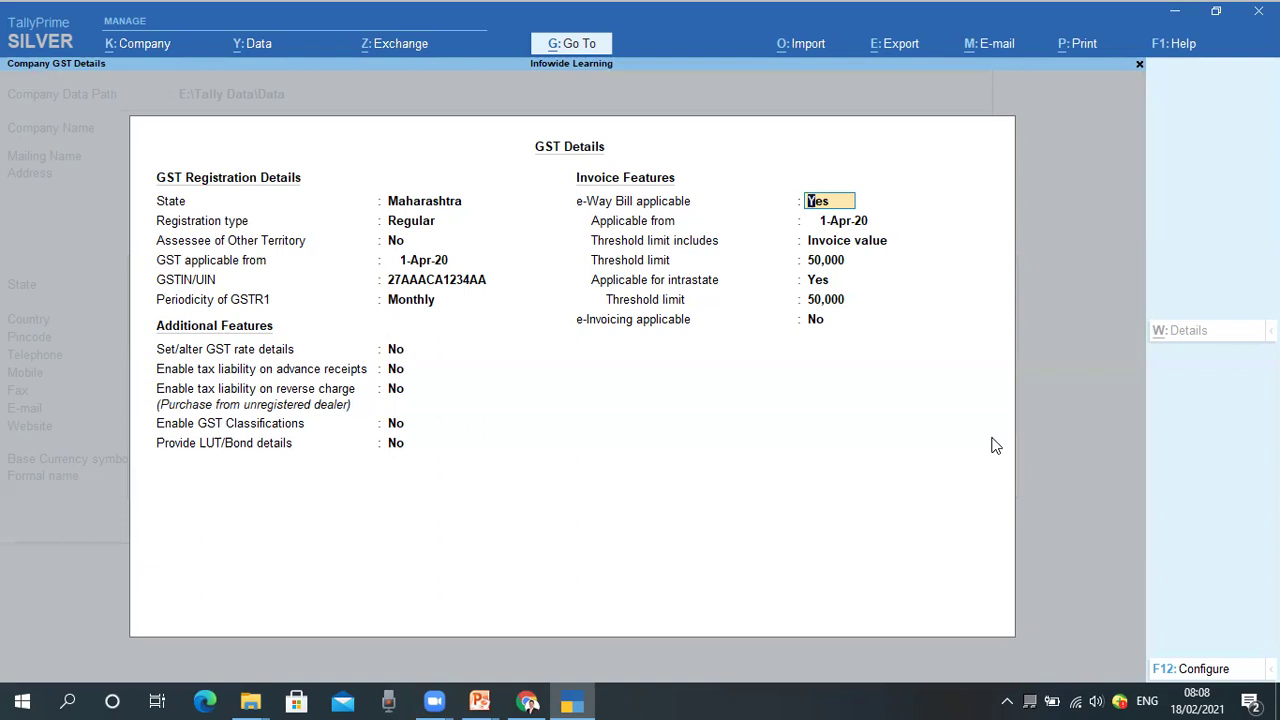
text(n)
key(Return)
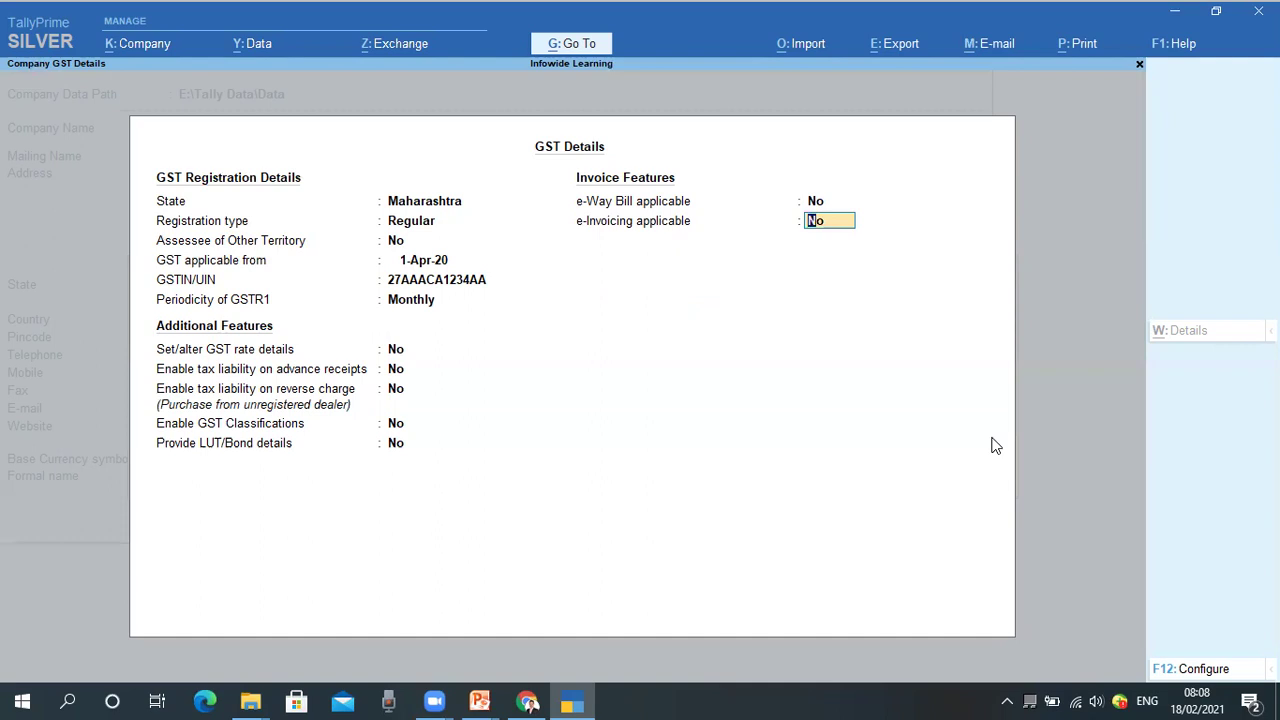
Accept the GST details and leave TDS disabled, then accept the features to load Infowide Learning at Gateway of Tally.
key(Return)
key(Return)
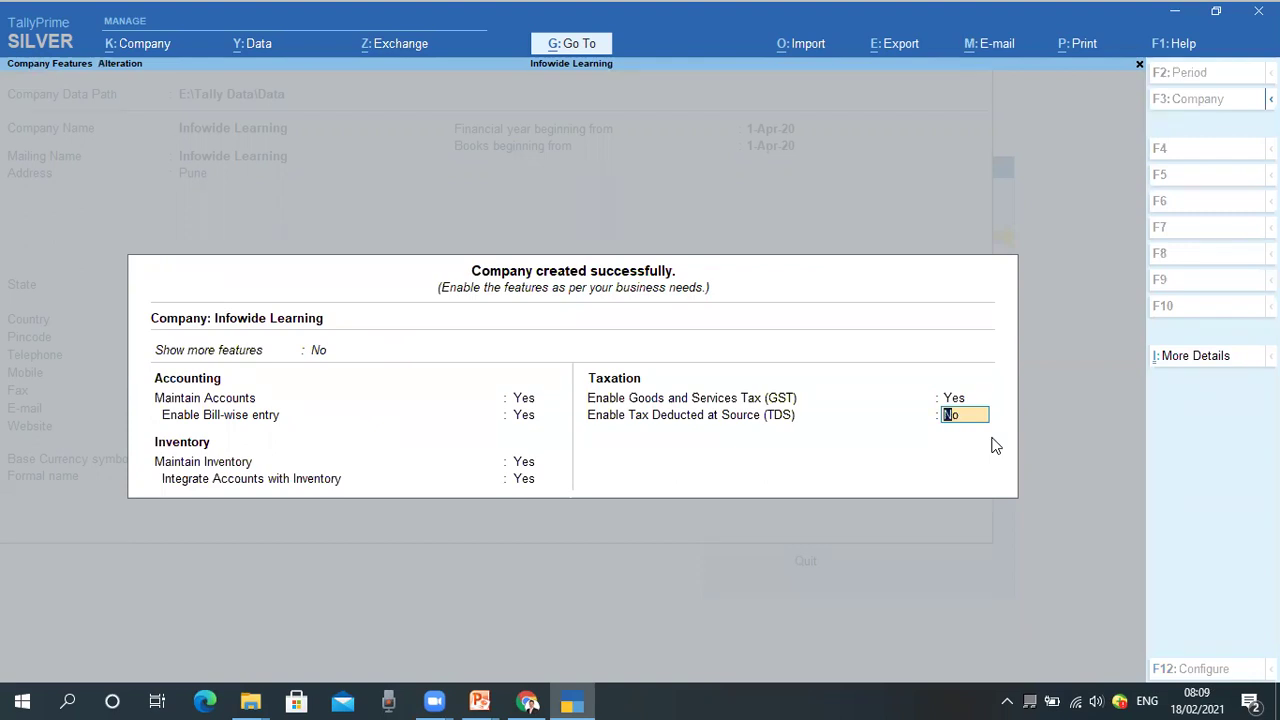
key(Return)
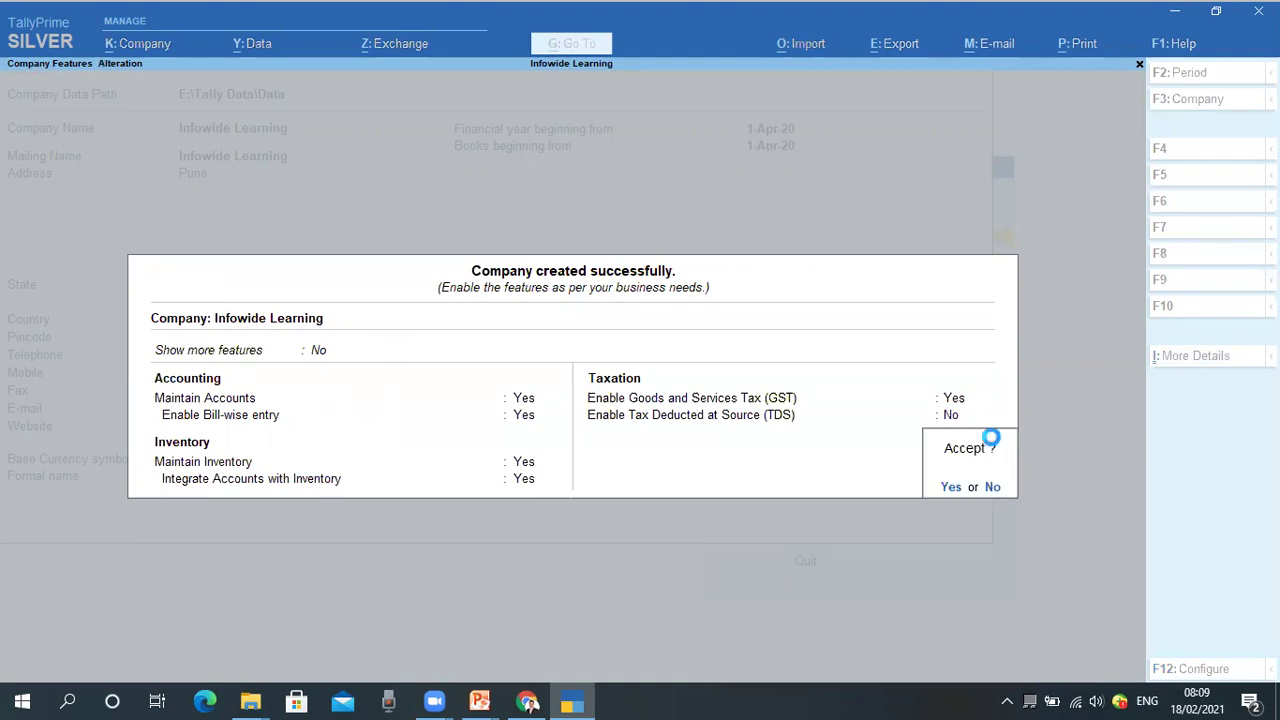
key(Return)
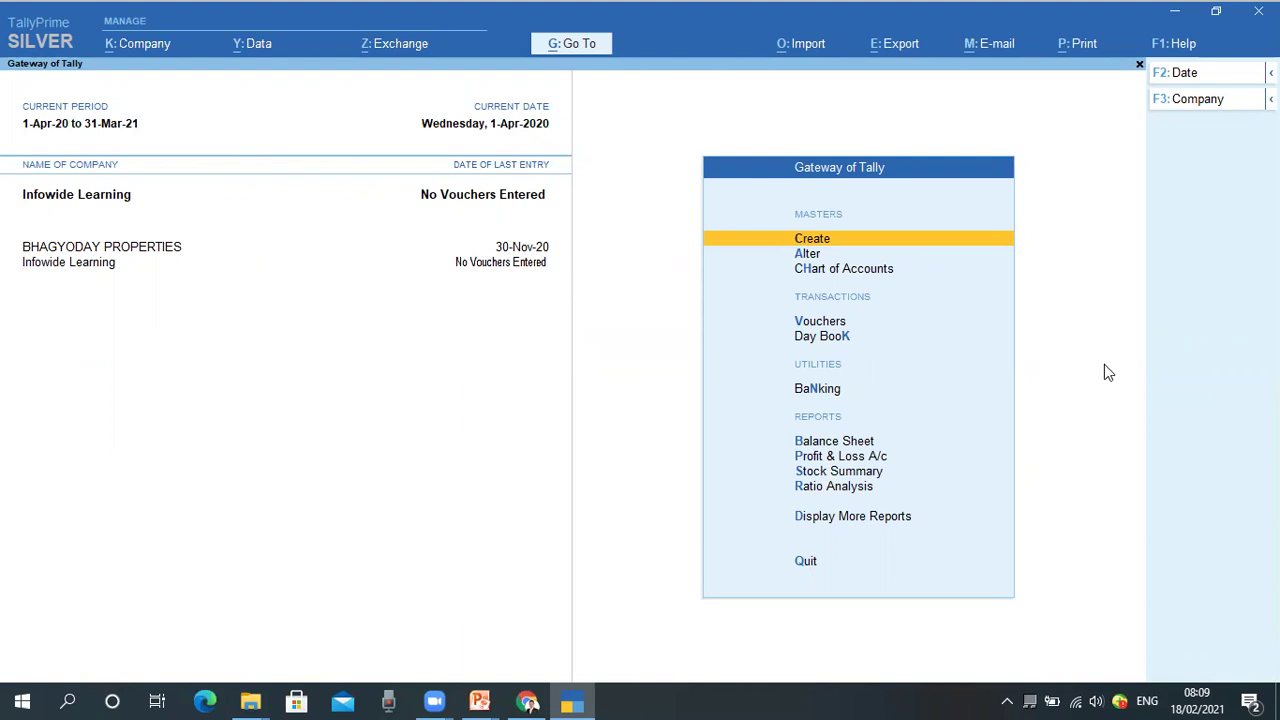
key(Down)
key(Down)
key(Down)
key(Down)
key(Down)
key(Down)
key(Down)
key(Up)
key(Return)
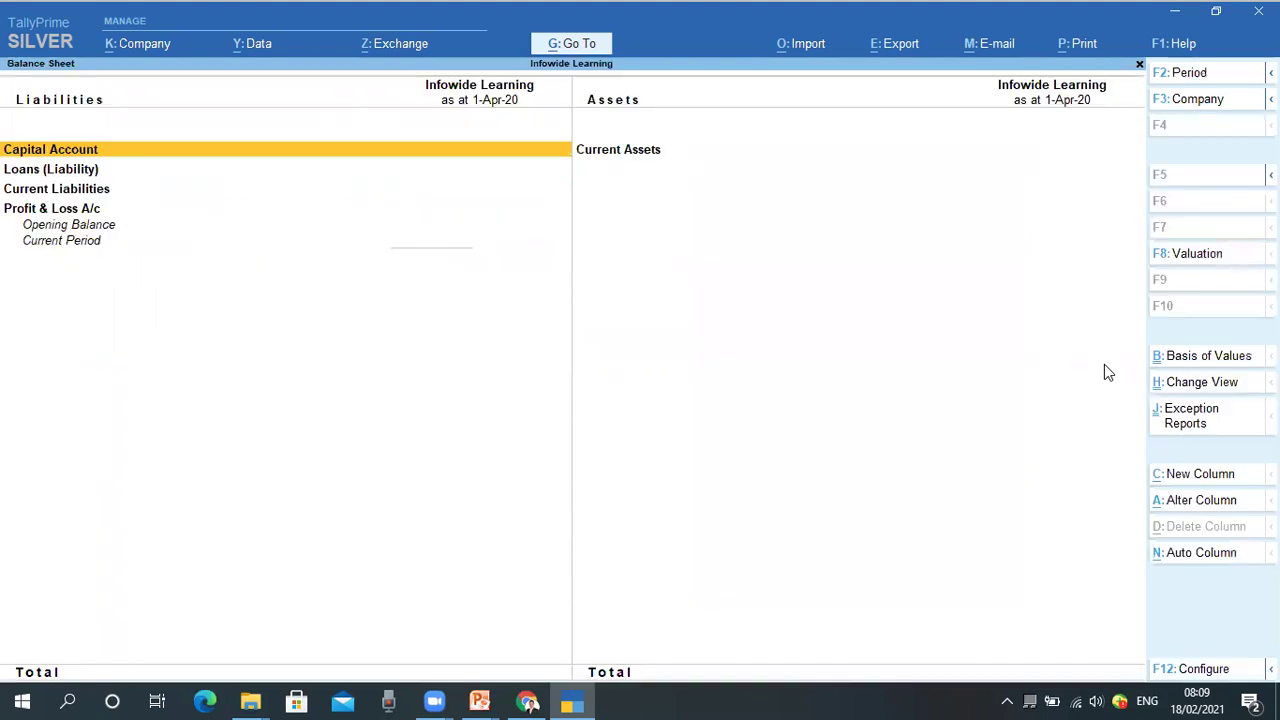
key(Escape)
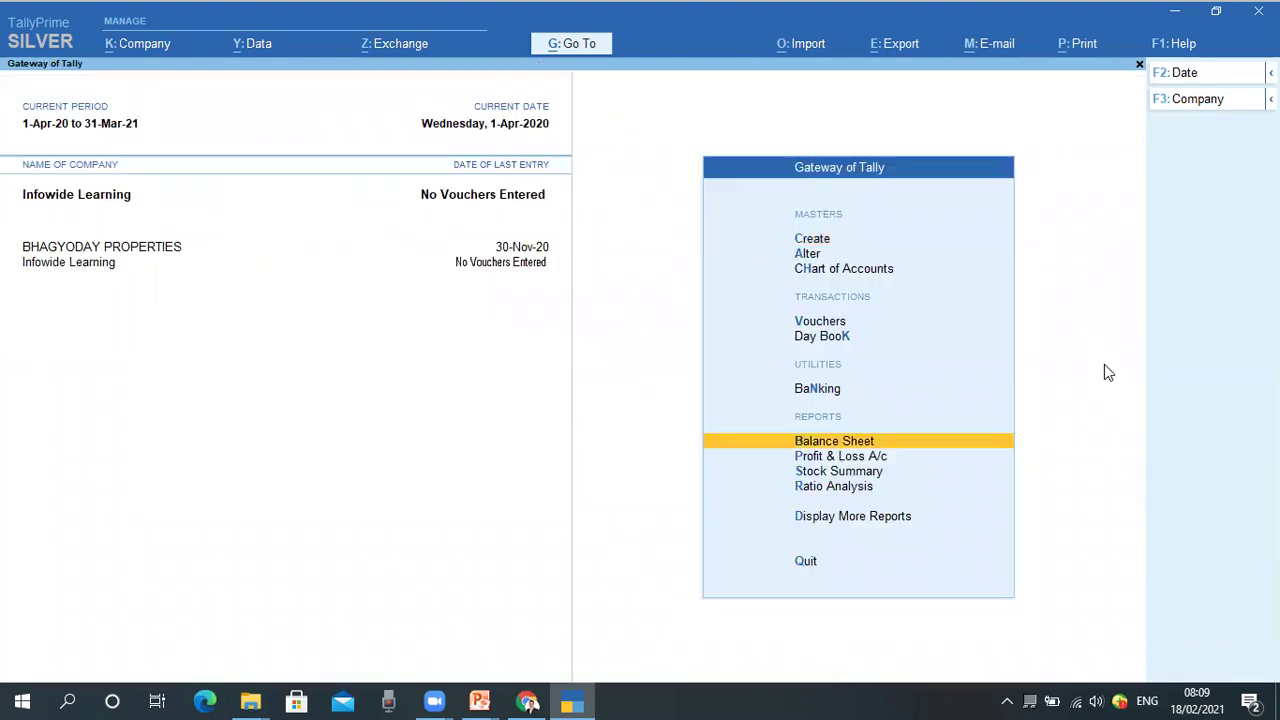